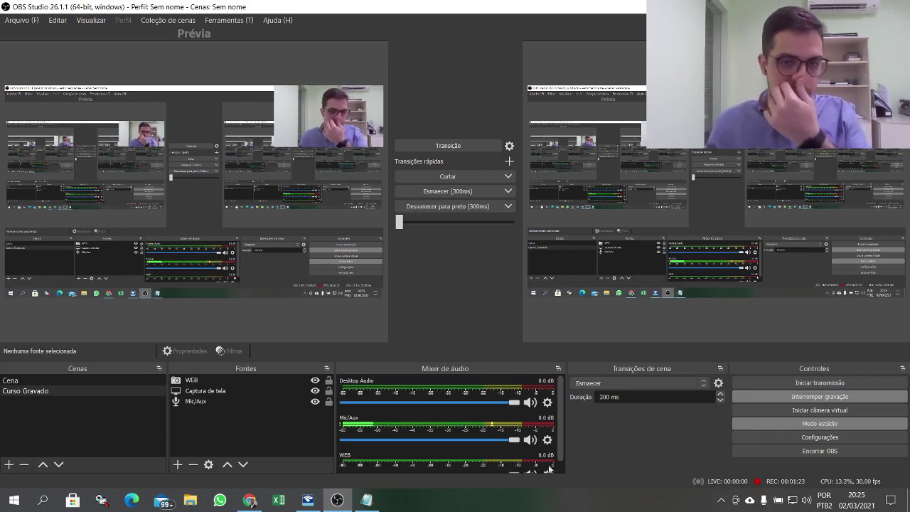
Switch to Notepad and write the numbered list "1- rendimentos", "2- posição em 31/12" and "3- venda" on separate lines
left_click(365, 501)
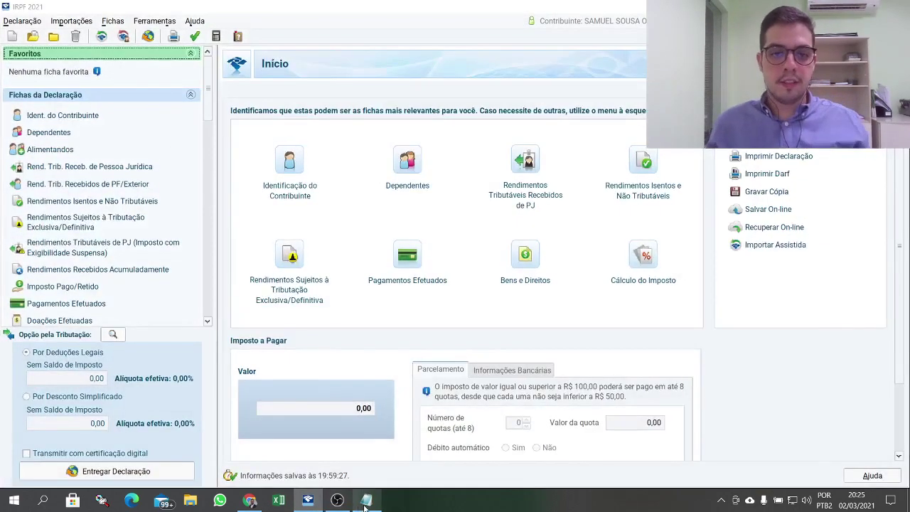
left_click(366, 501)
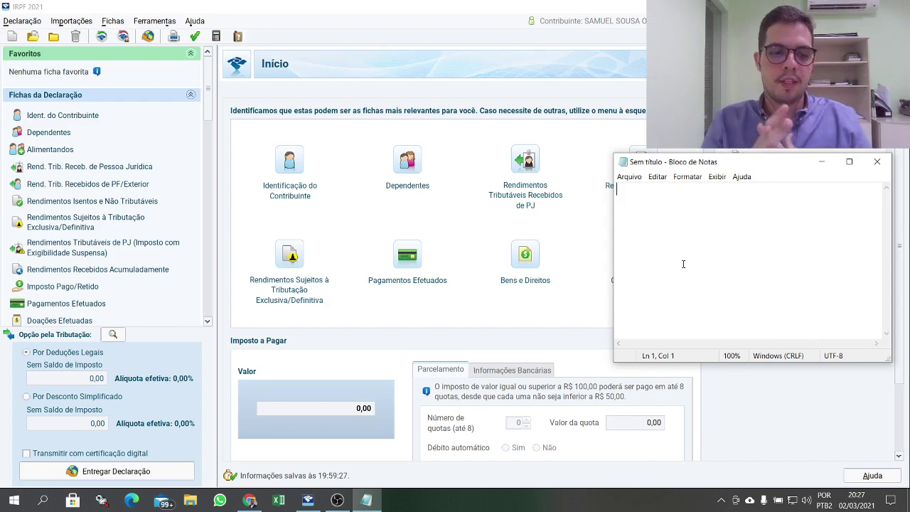
type("1- ")
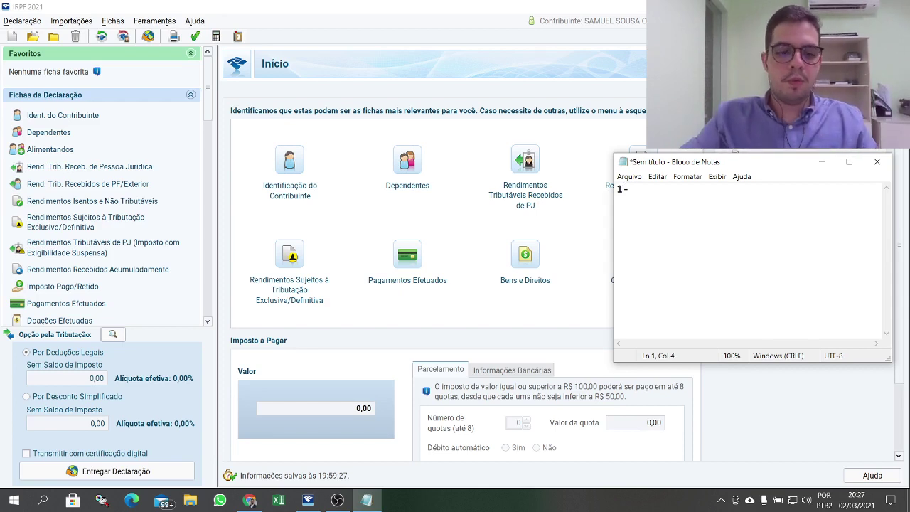
type("rendimentos")
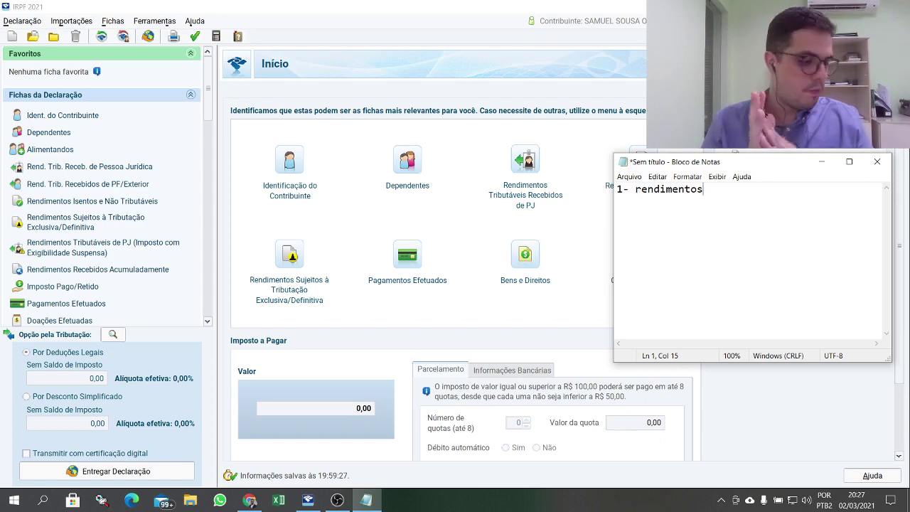
key("Return")
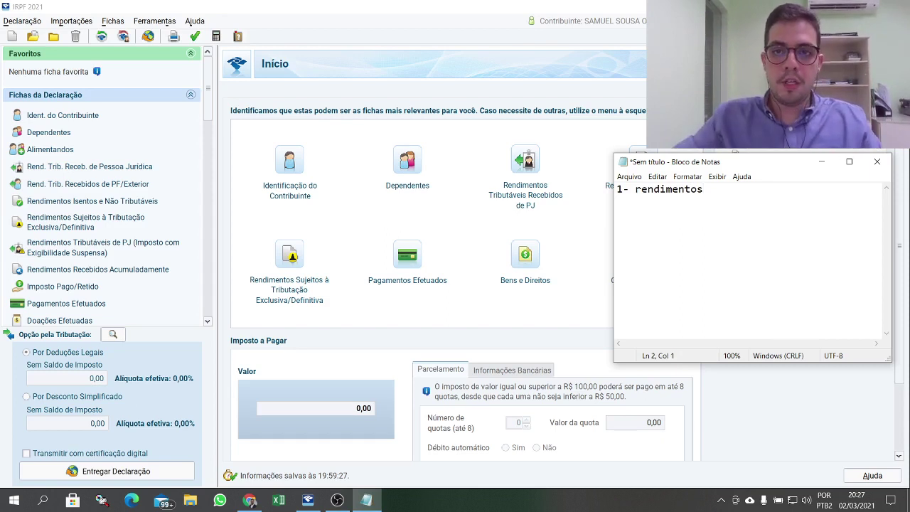
type("2- ")
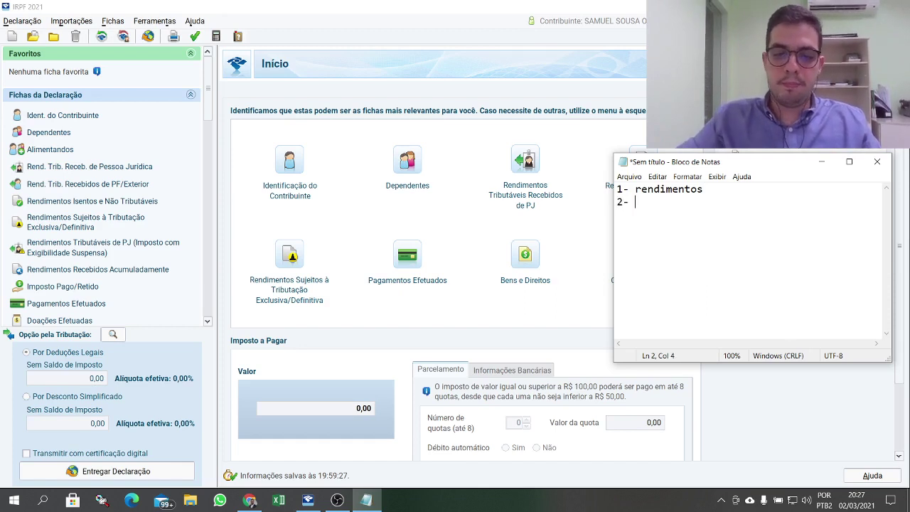
type("posição ")
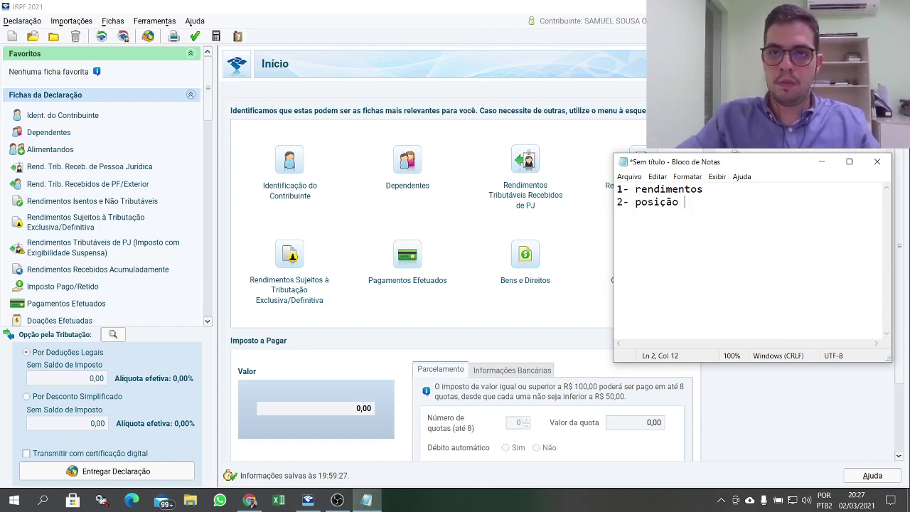
type("em 31/12")
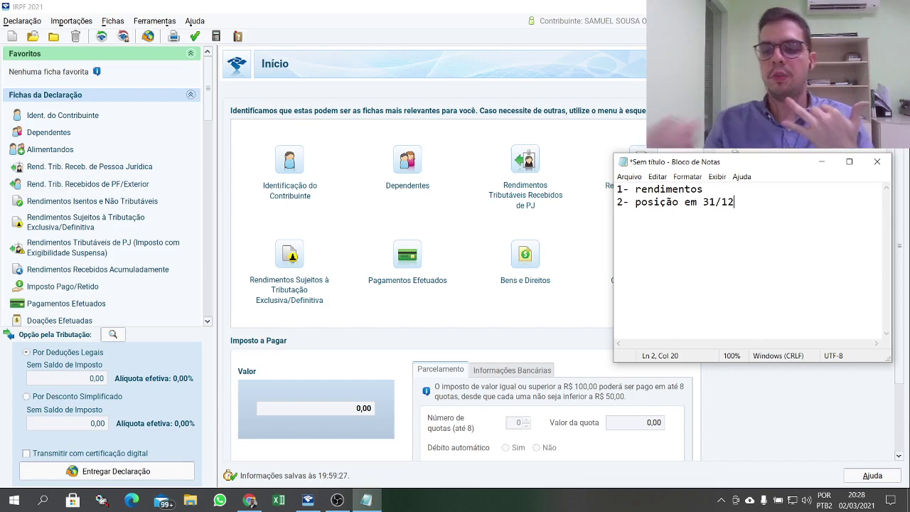
key("Return")
type("3-")
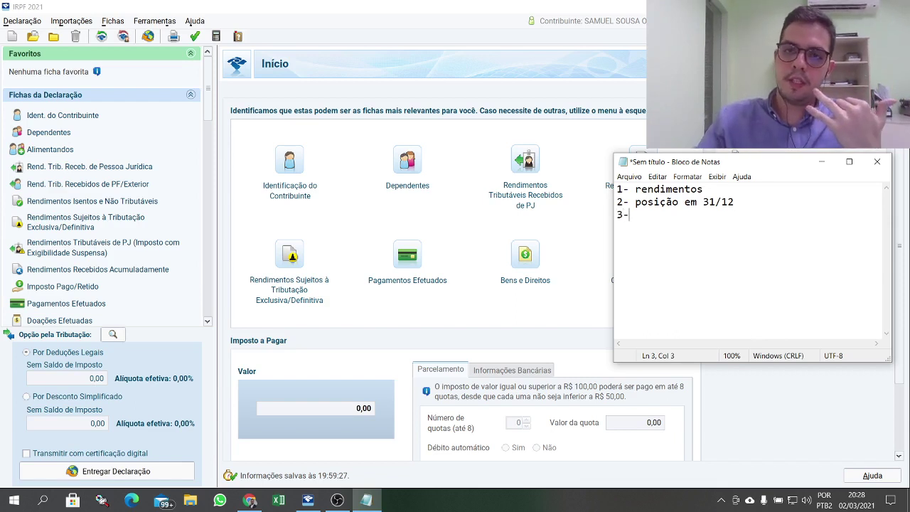
type(" venda")
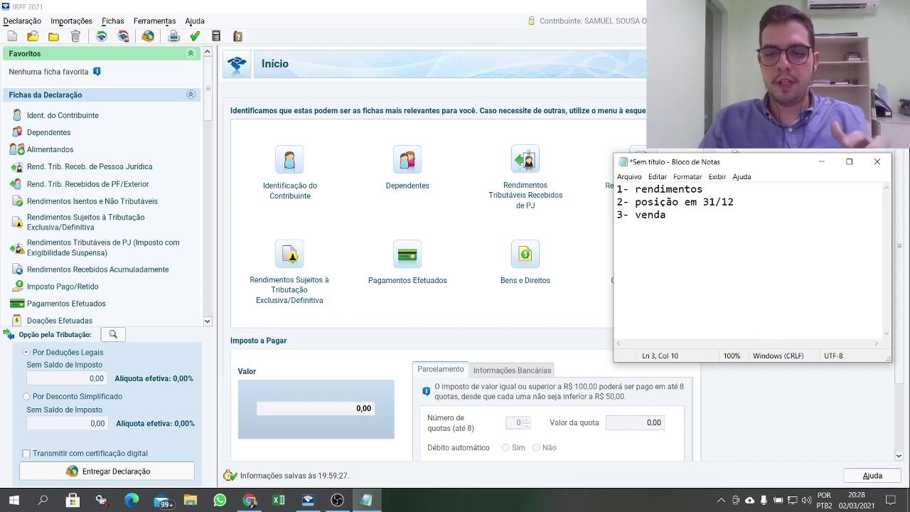
End each of the three list items in the note with a period
key("BackSpace")
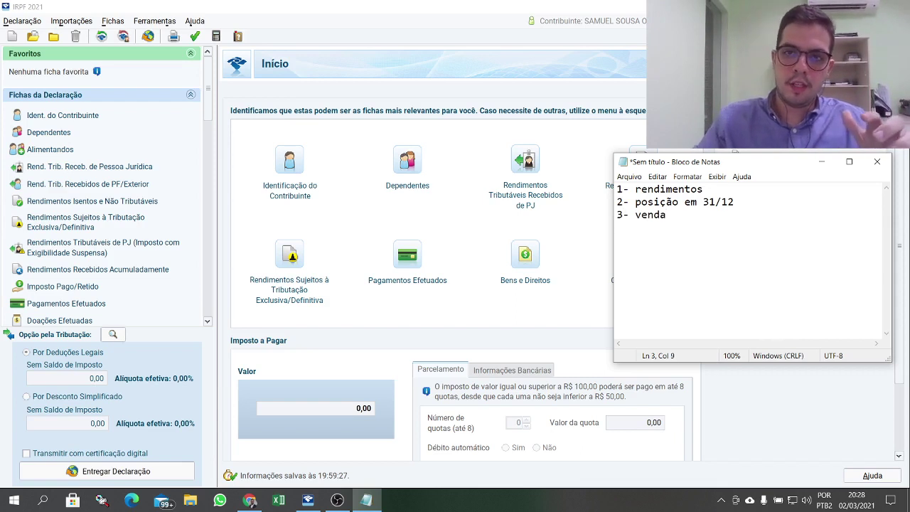
type(".")
key("Up")
key("Right")
key("Right")
key("Right")
key("Right")
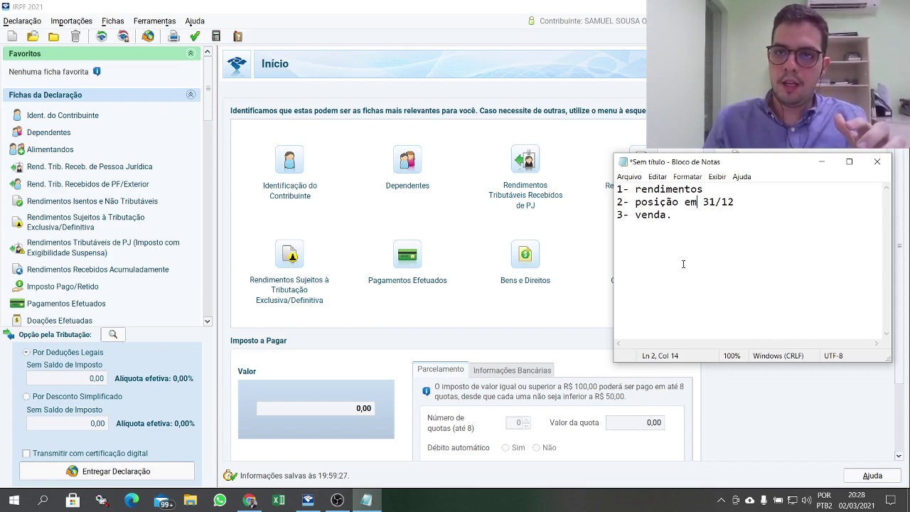
key("Right")
key("Right")
key("Right")
key("Right")
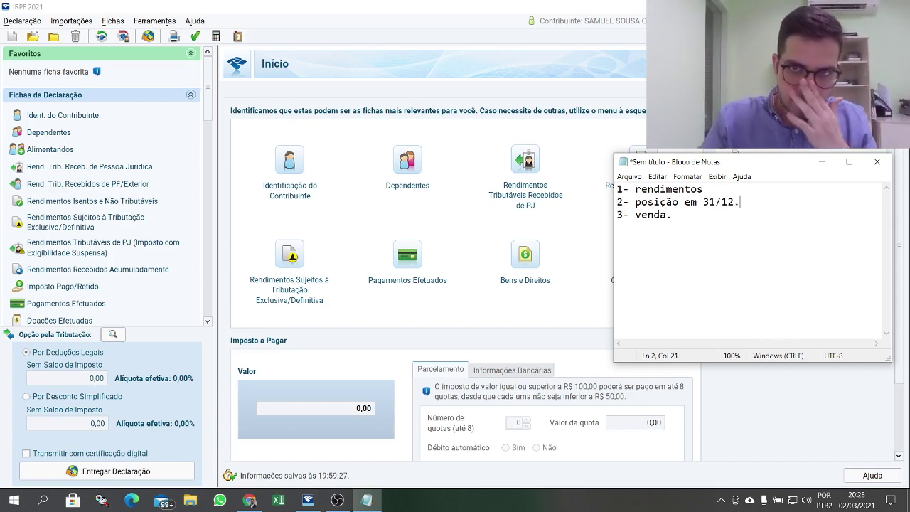
key("Up")
type(".")
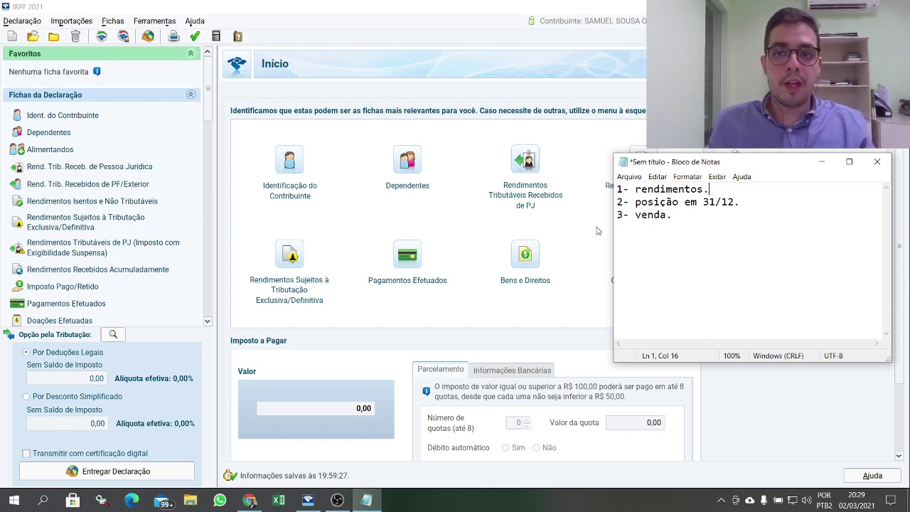
left_click(630, 188)
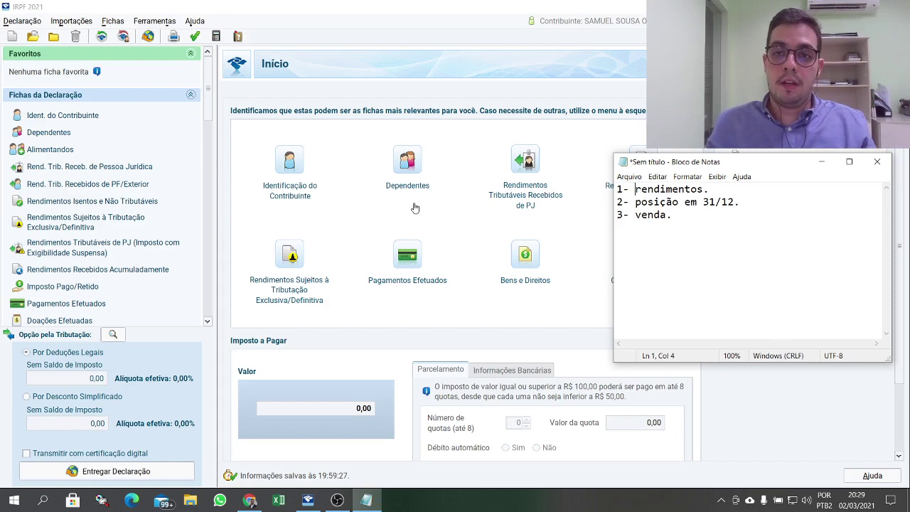
Switch to Chrome and load the Google homepage in the tab showing the B3 "Informações" page
key("alt+Tab")
key("alt+Tab")
key("alt+Tab")
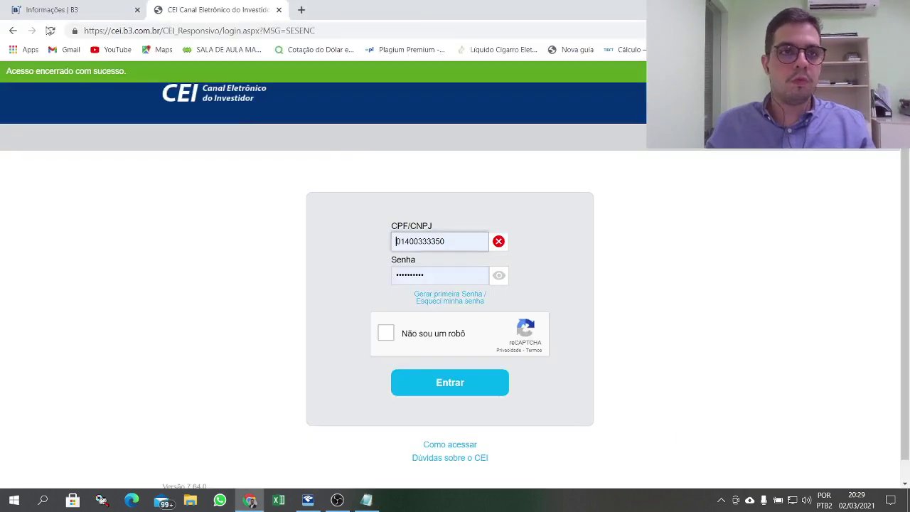
left_click(50, 10)
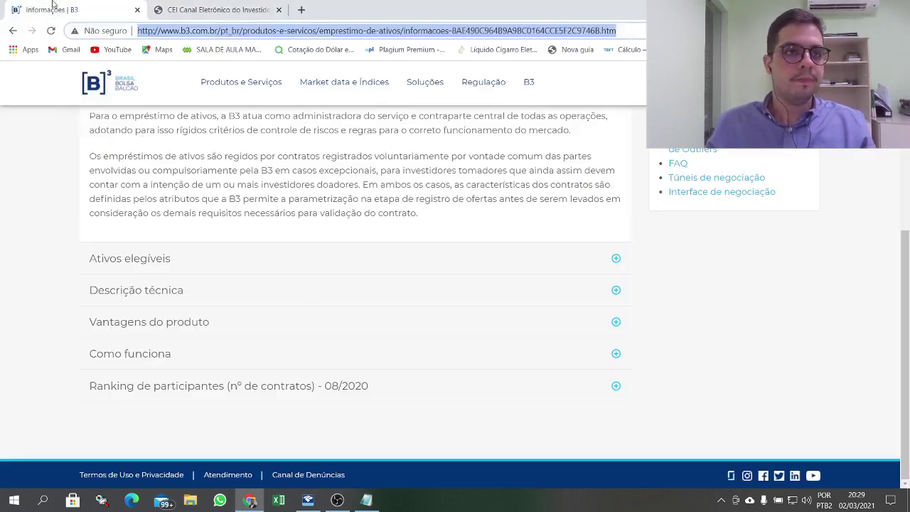
scroll(284, 214, "up", 5)
left_click(183, 31)
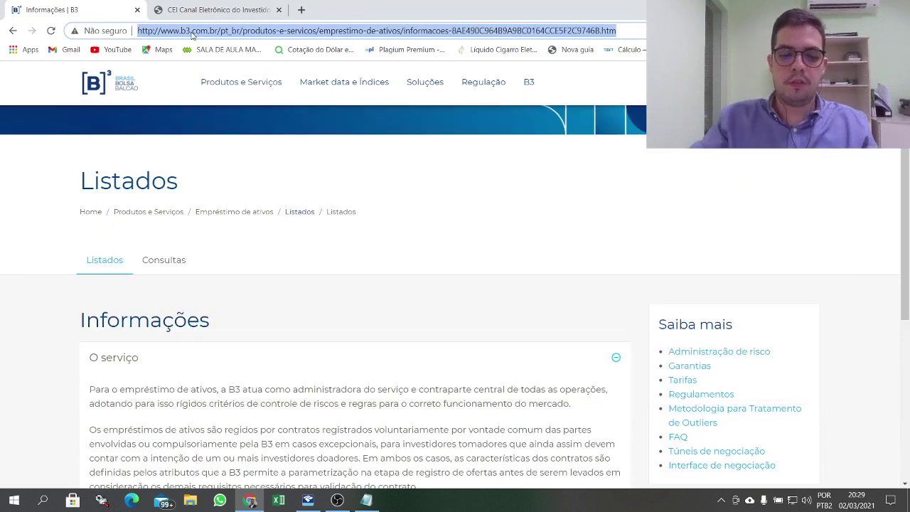
type("www.gpp")
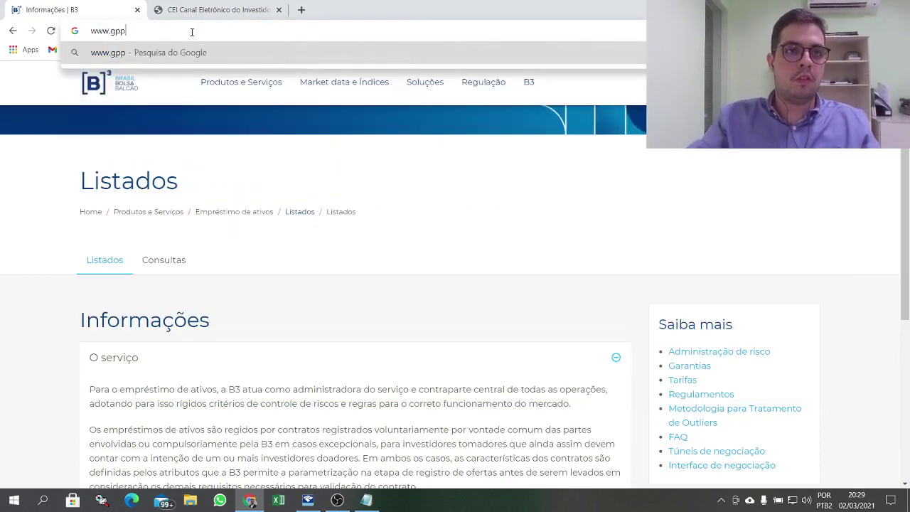
key("BackSpace")
key("BackSpace")
type("pp")
key("BackSpace")
key("BackSpace")
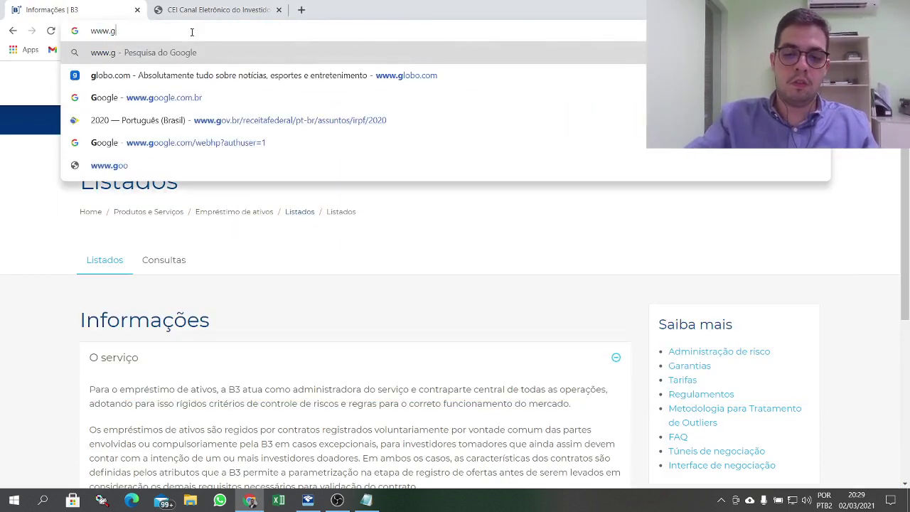
type("oo")
key("Return")
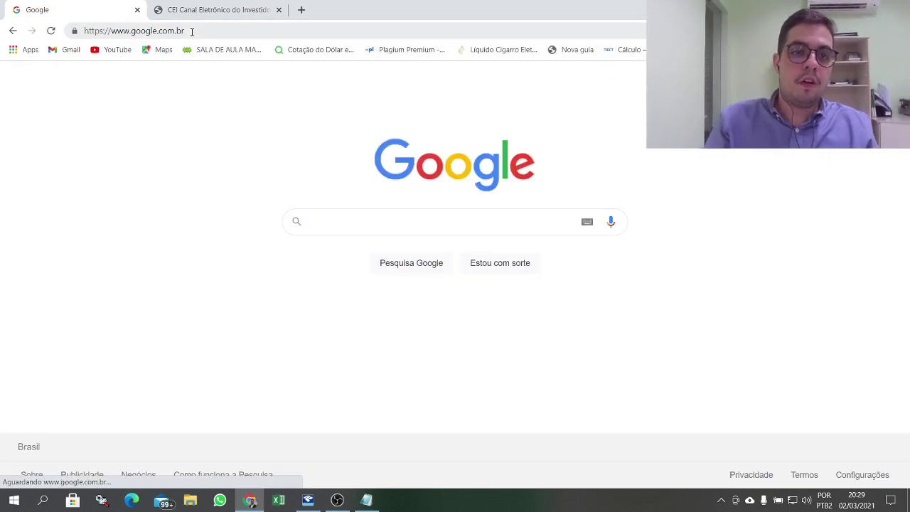
Search Google for "listagem de fundos imobiliarios na b3" and open the "FIIs listados | B3" result
type("lis")
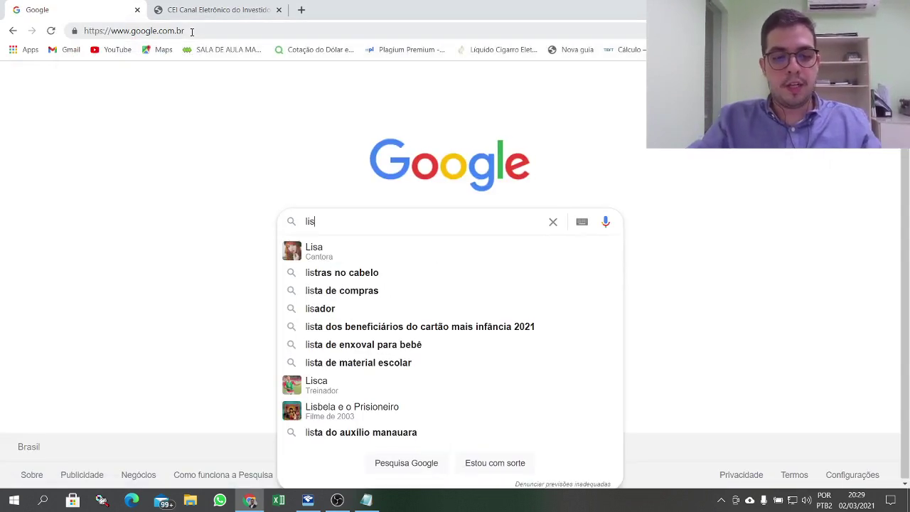
type("tagem de fundo")
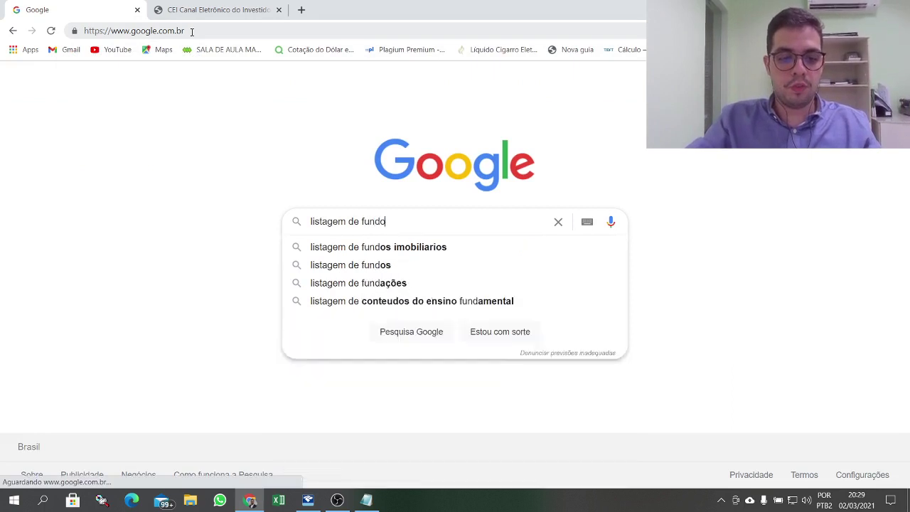
type("s imobil")
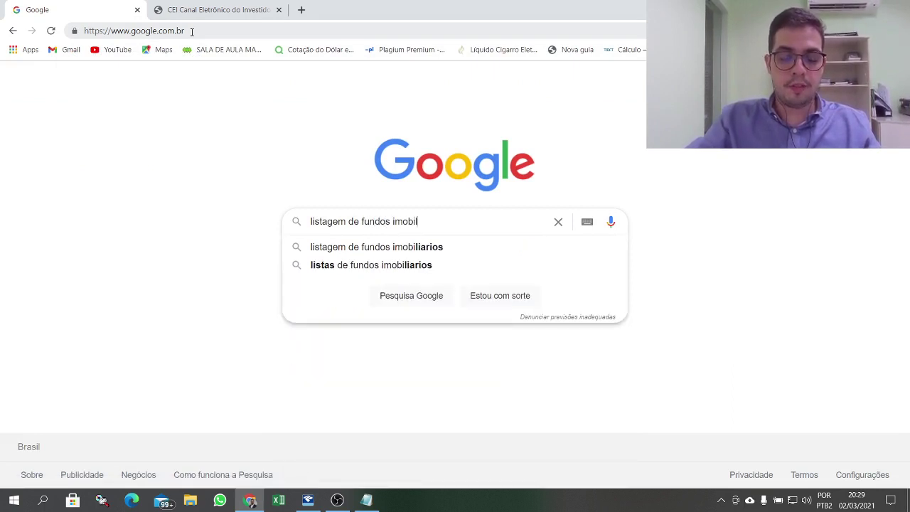
type("iarios na ")
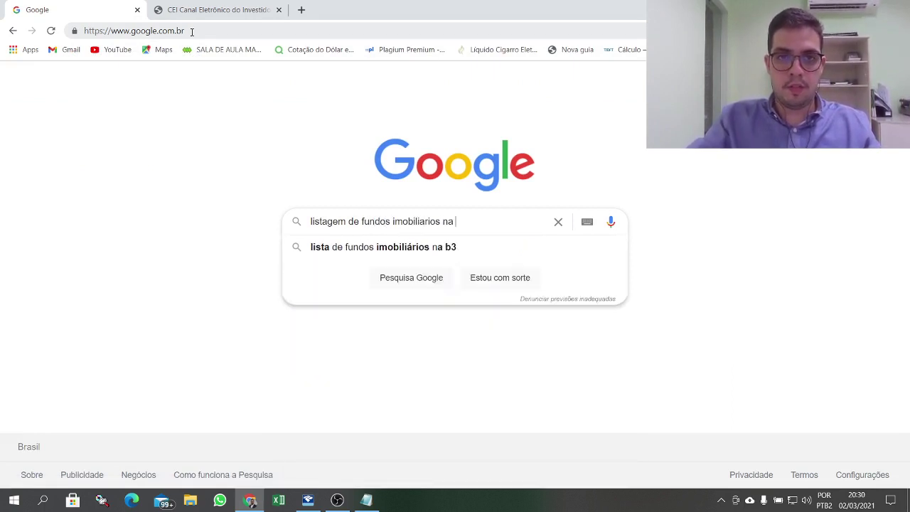
type("b3")
key("Return")
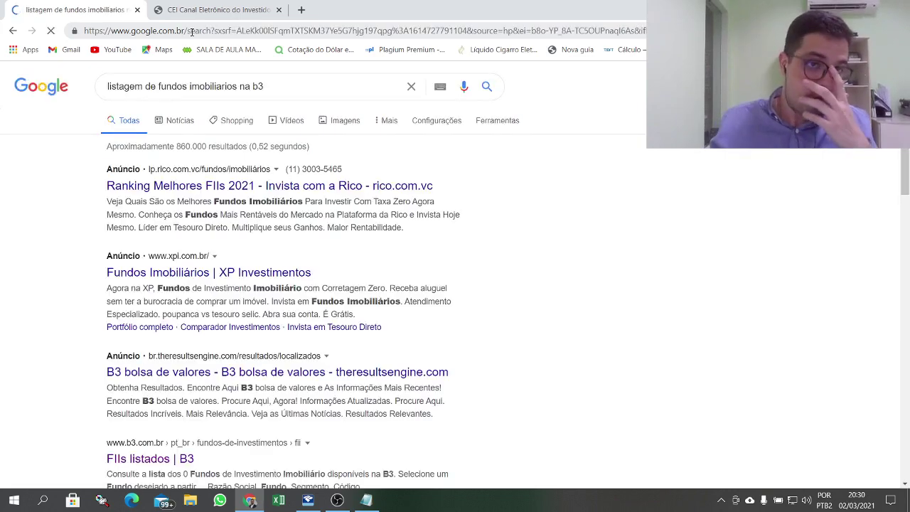
scroll(31, 159, "down", 2)
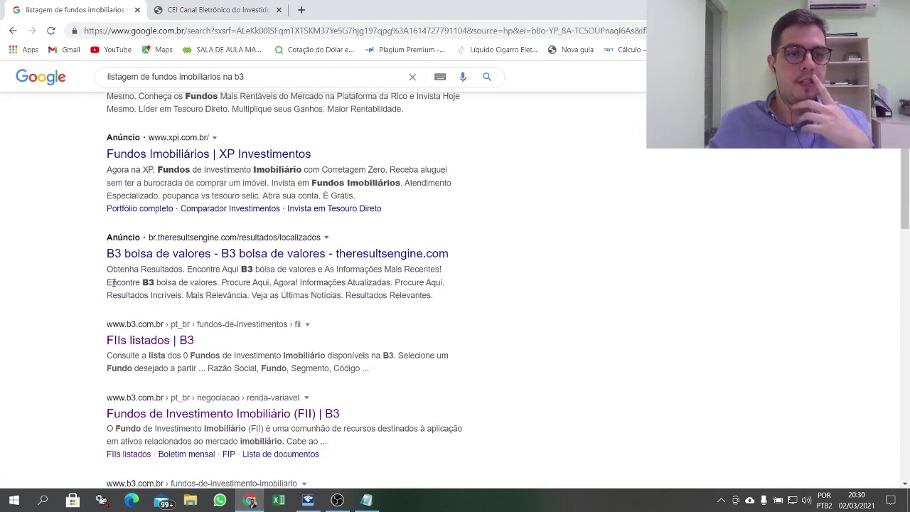
left_click(146, 341)
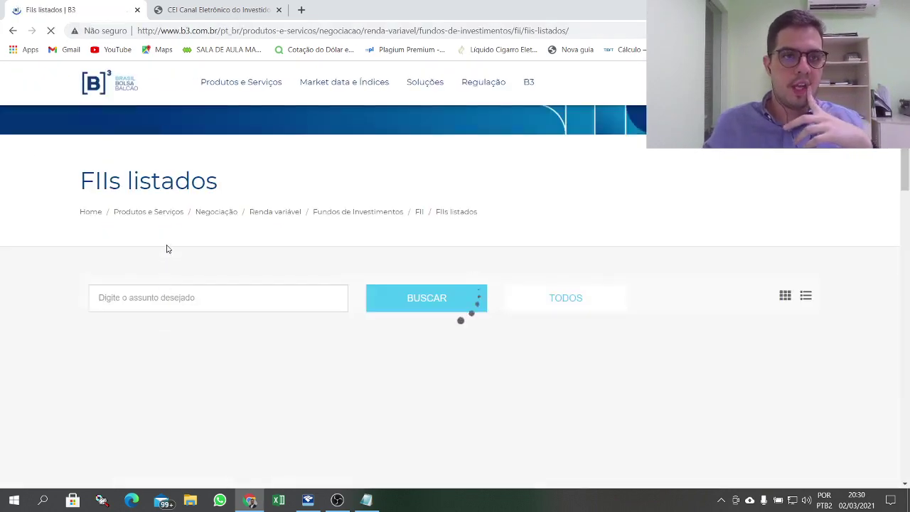
Search the listed real estate funds for "vino", open the matching fund, and review its name and registration data
left_click(223, 281)
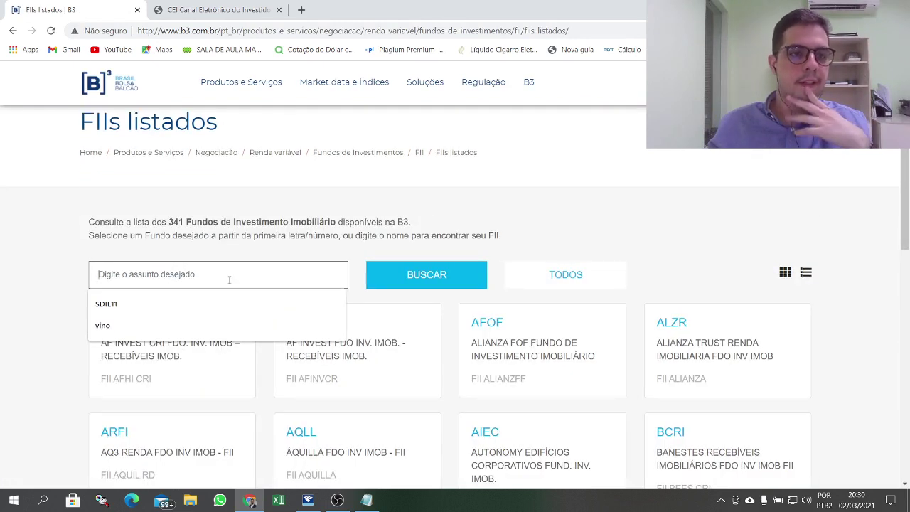
scroll(176, 286, "down", 1)
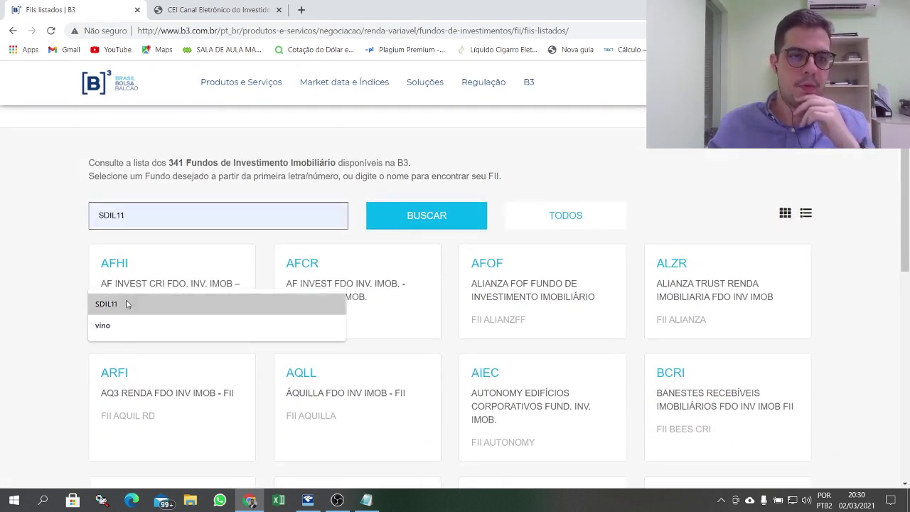
left_click(104, 327)
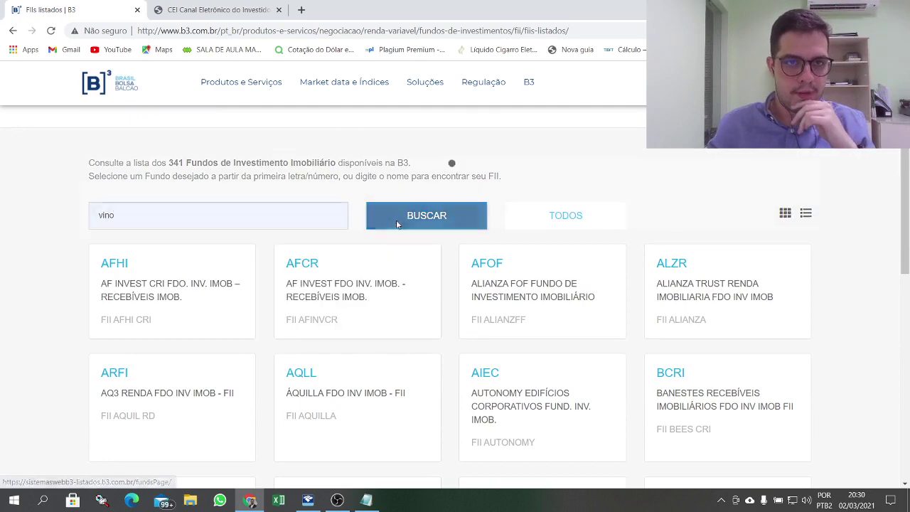
left_click(396, 218)
left_click(118, 266)
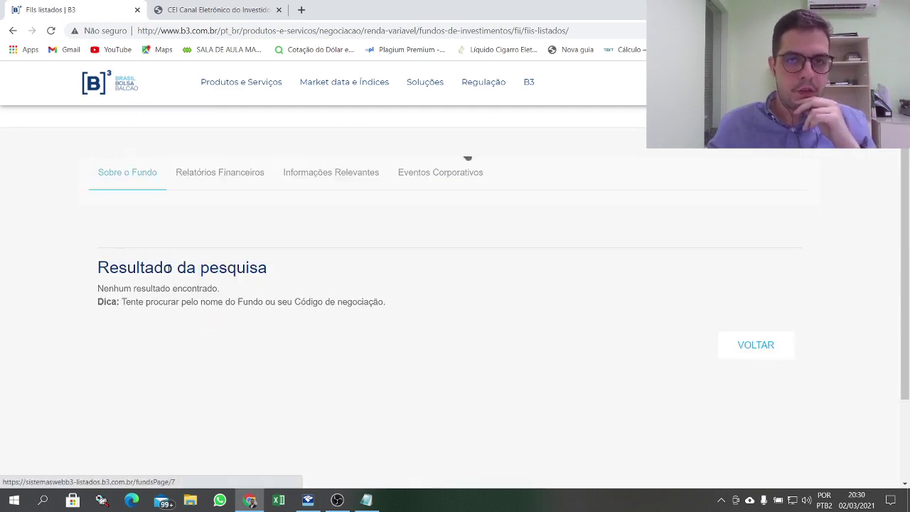
scroll(303, 305, "down", 1)
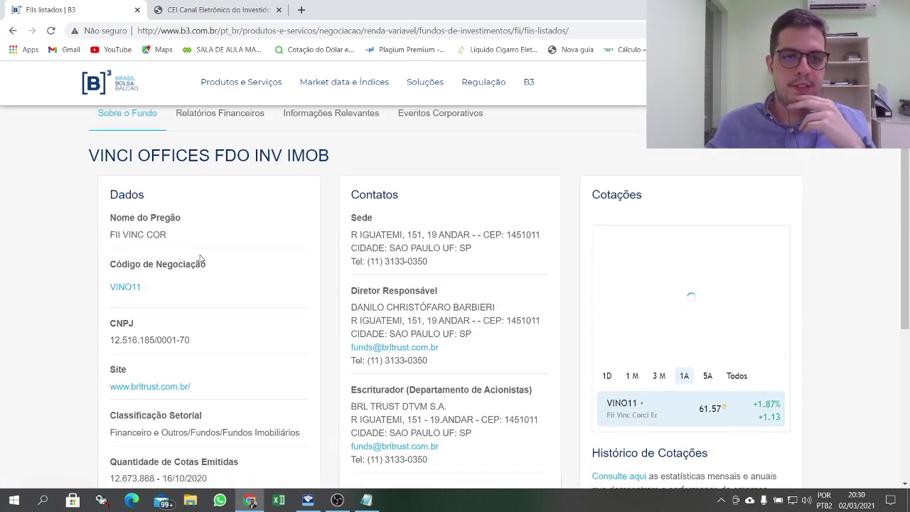
left_click_drag(91, 155, 291, 156)
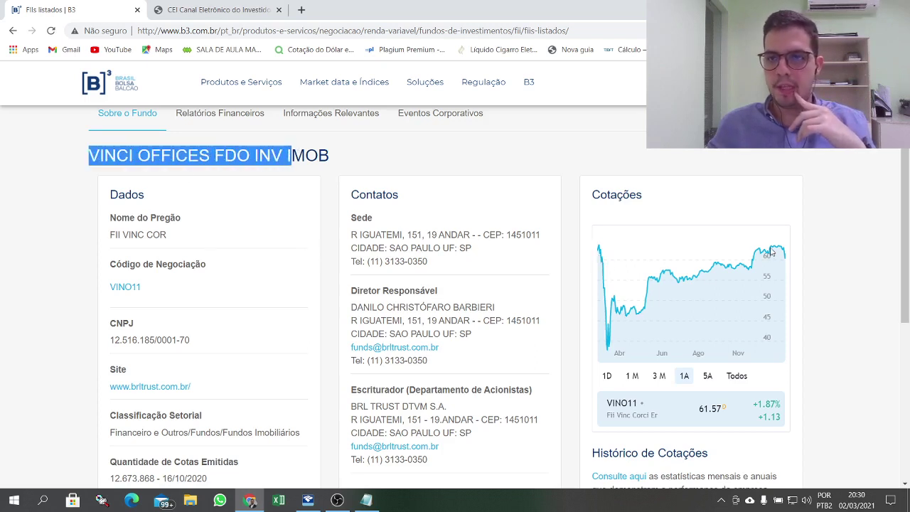
scroll(199, 339, "down", 1)
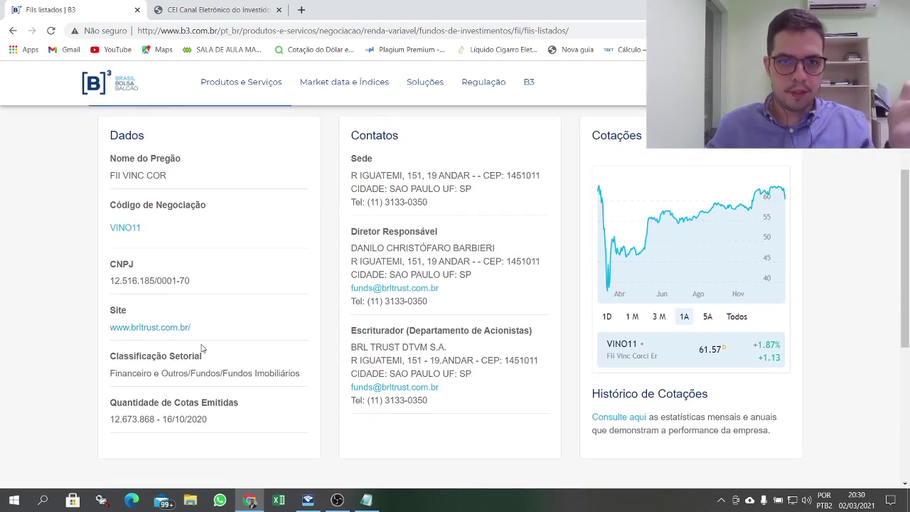
Review the fund's name, trading code, CNPJ, website and issued quota details on its B3 page
scroll(150, 290, "up", 2)
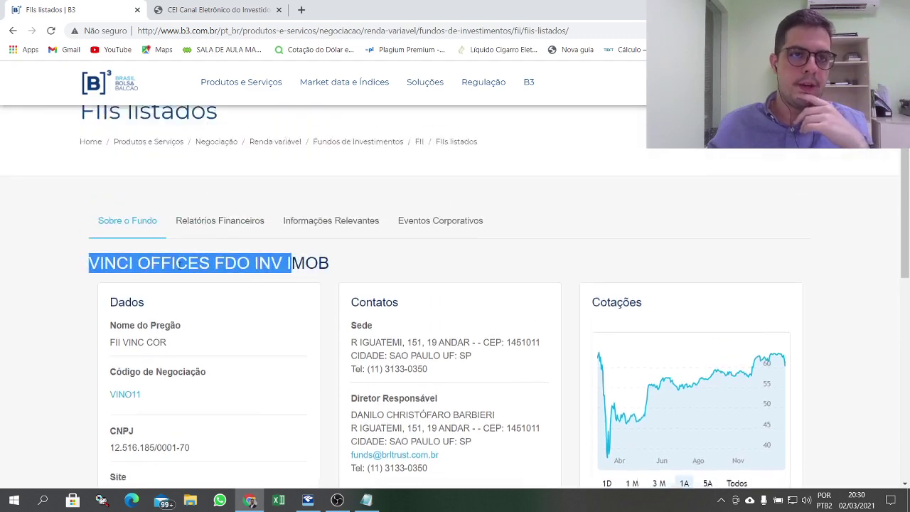
scroll(248, 285, "down", 1)
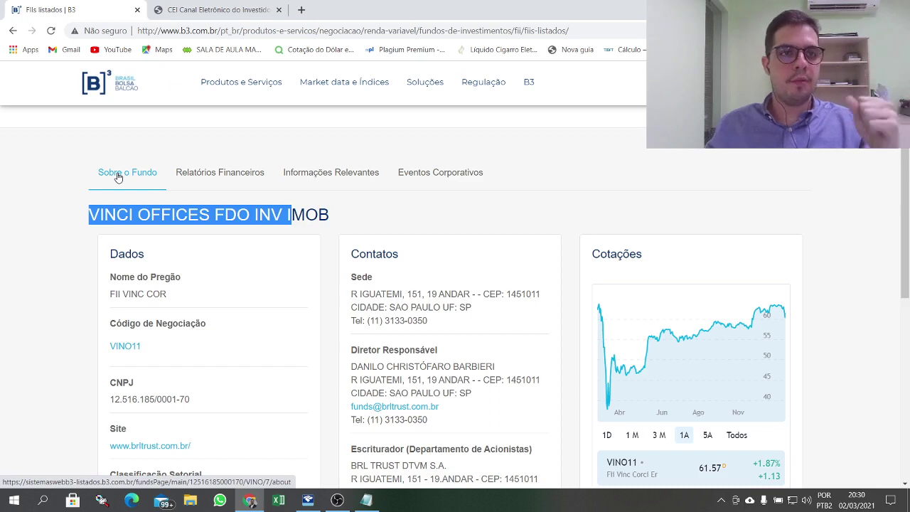
scroll(118, 177, "down", 2)
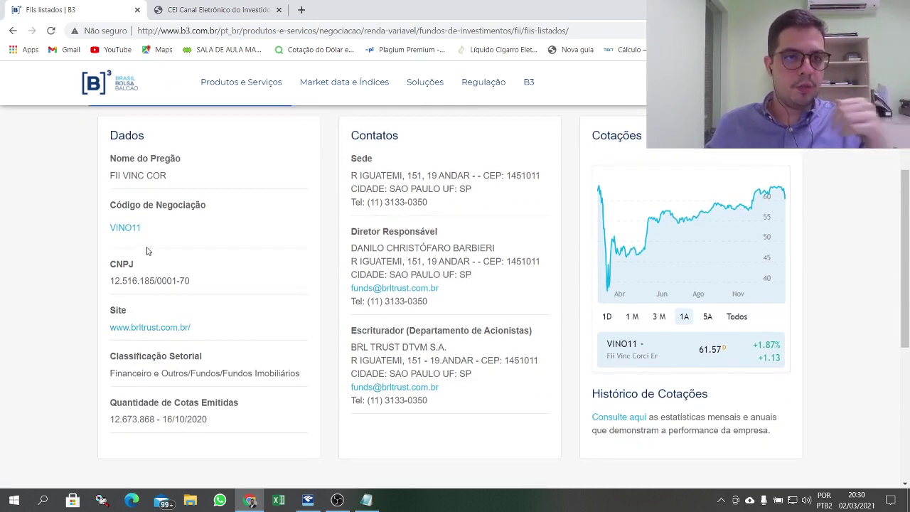
left_click_drag(133, 313, 108, 312)
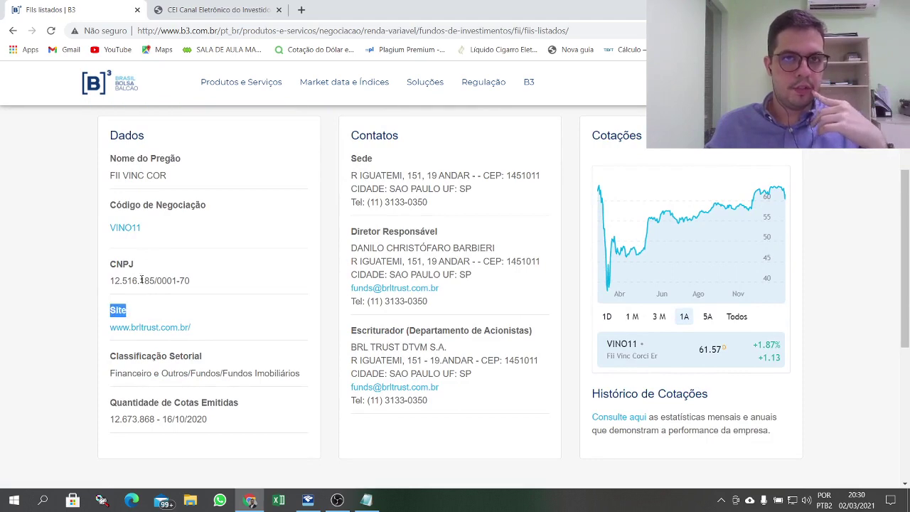
scroll(145, 246, "down", 1)
scroll(494, 296, "up", 2)
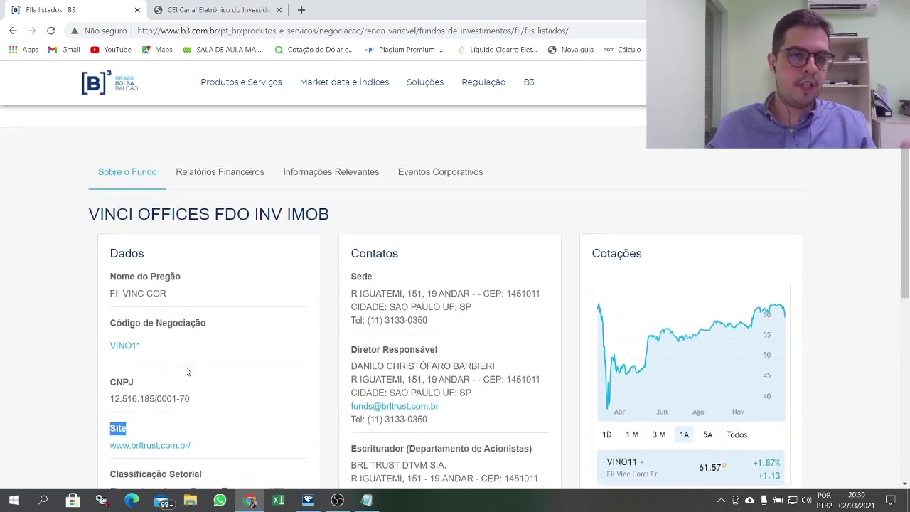
scroll(179, 362, "down", 3)
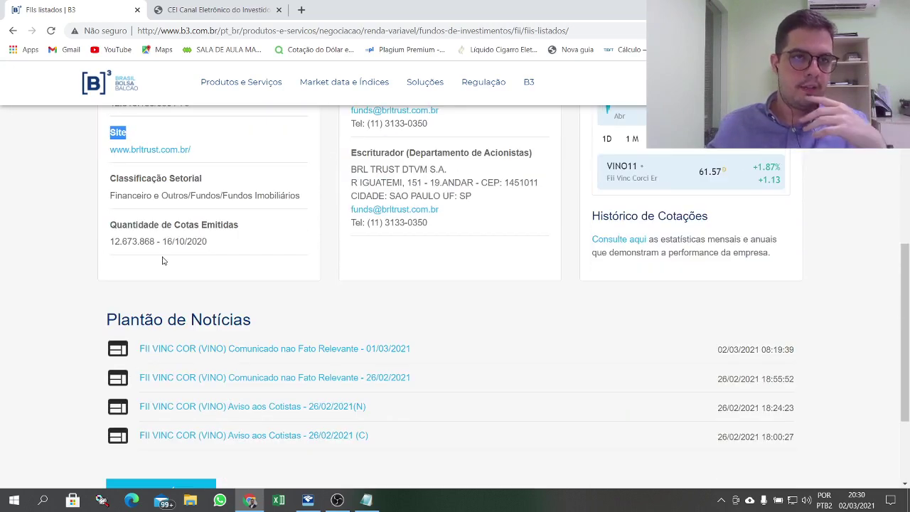
scroll(163, 258, "up", 2)
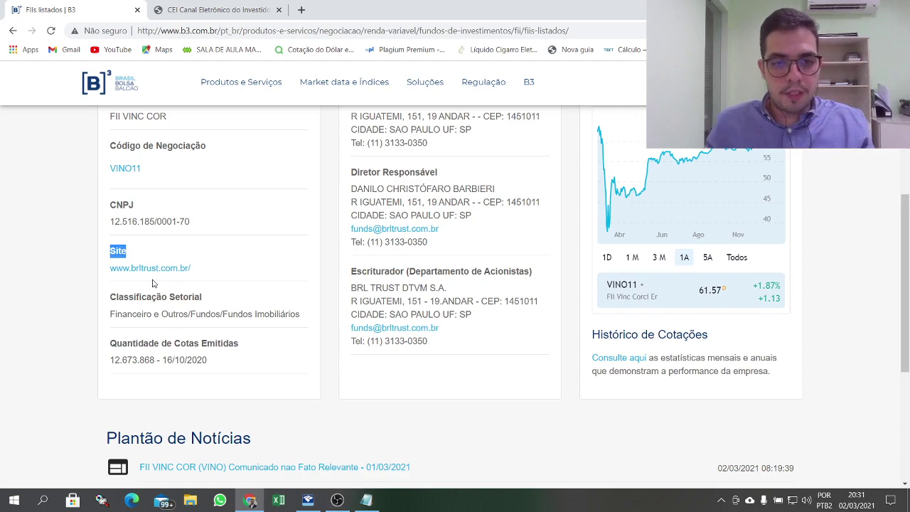
Switch to IRPF 2021 and start a new entry under Rendimentos Isentos e Não Tributáveis with income type 26 - Outros
left_click(308, 500)
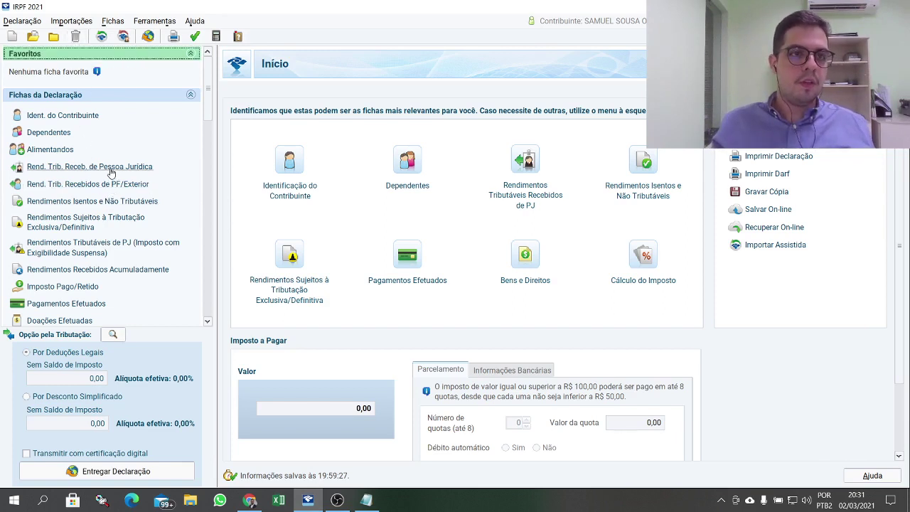
left_click(83, 202)
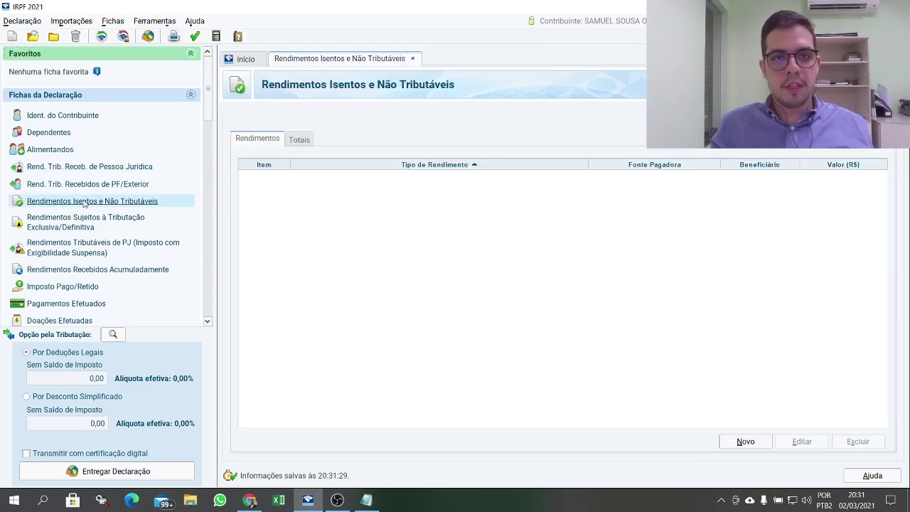
left_click(737, 442)
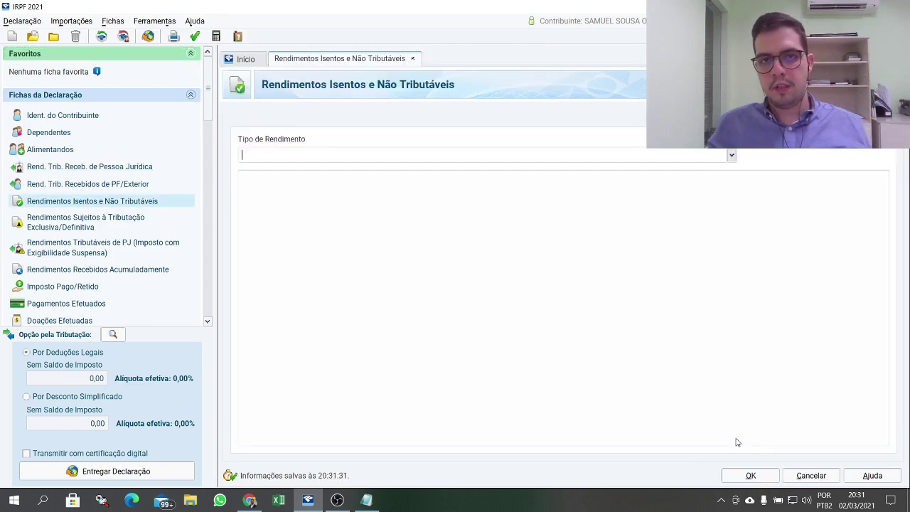
type("26")
key("Return")
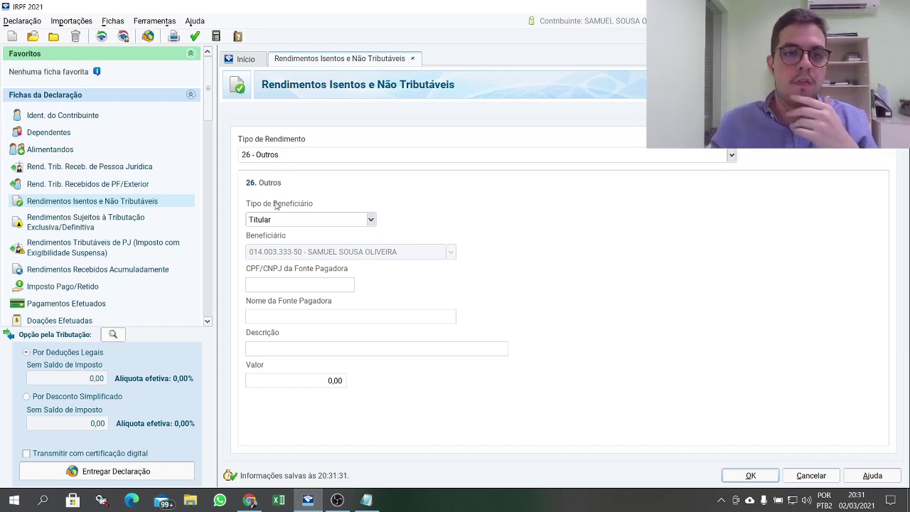
Go over the entry's payer CNPJ, payer name and description fields, checking the B3 fund page, and cancel the entry
left_click(271, 282)
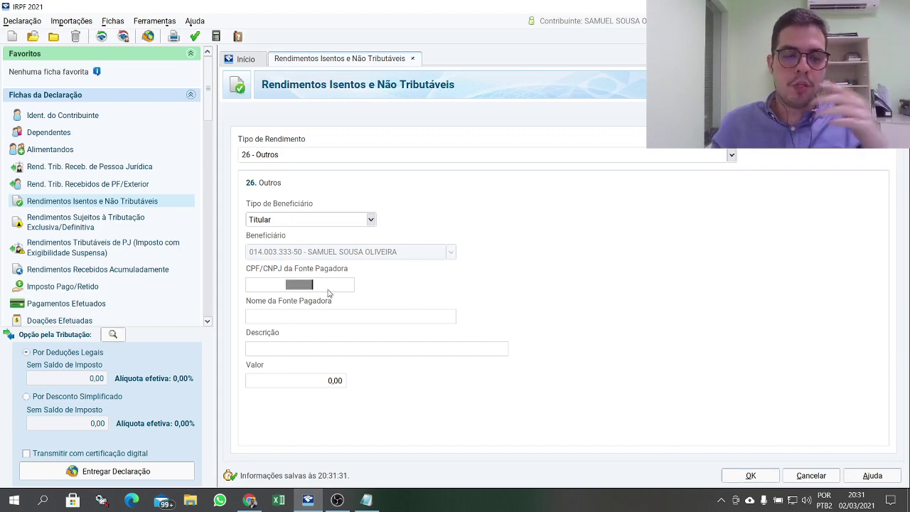
key("alt+Tab")
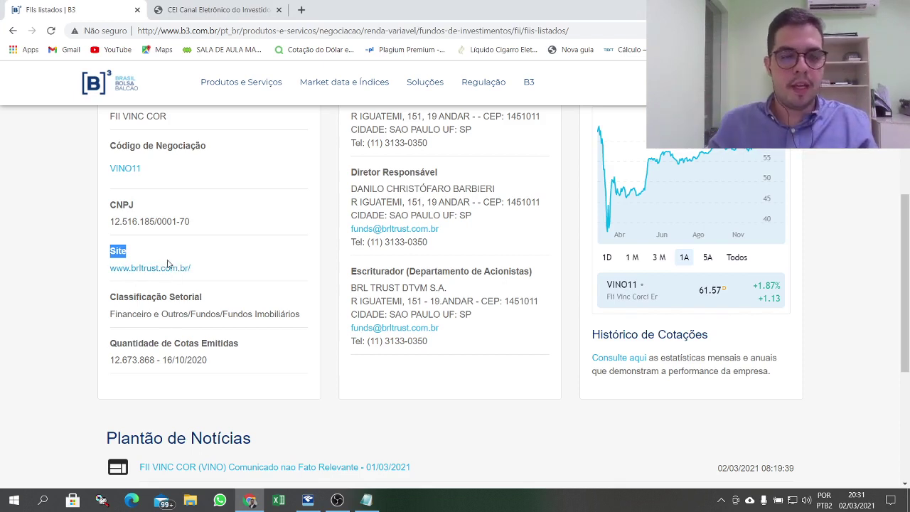
key("alt+Tab")
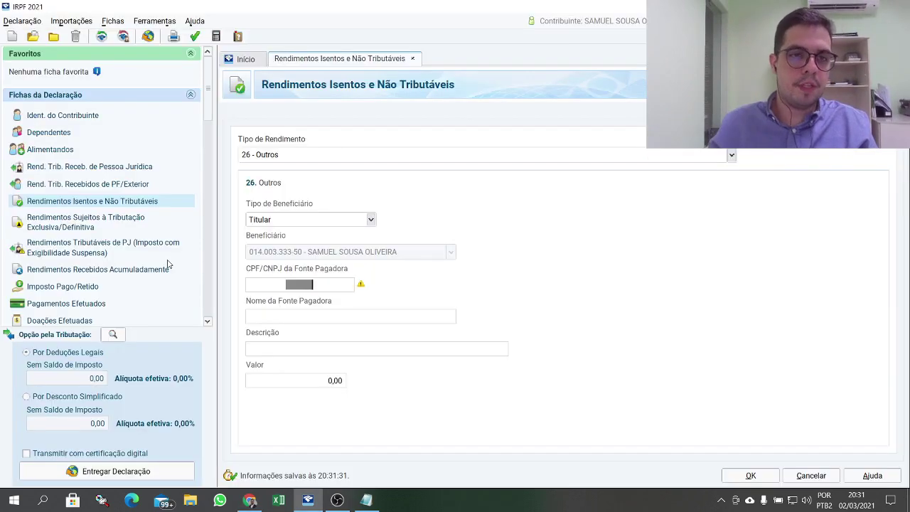
left_click(286, 318)
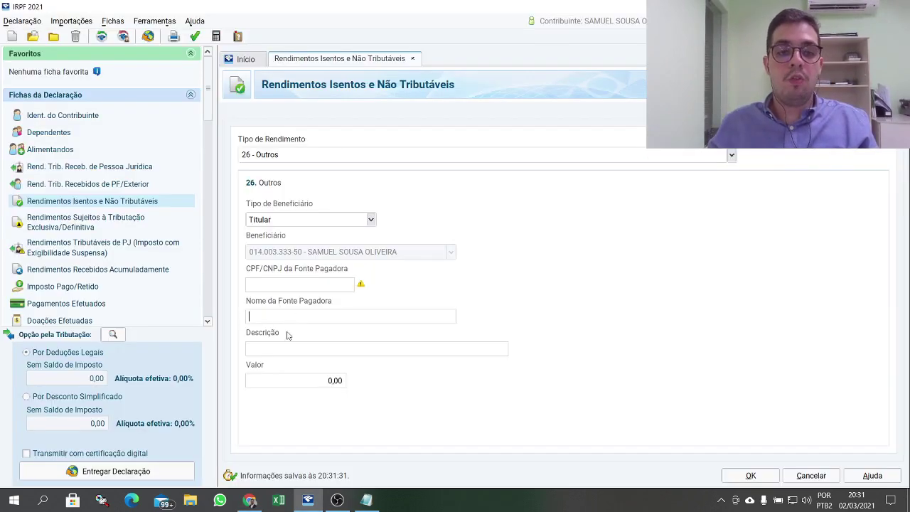
left_click(284, 350)
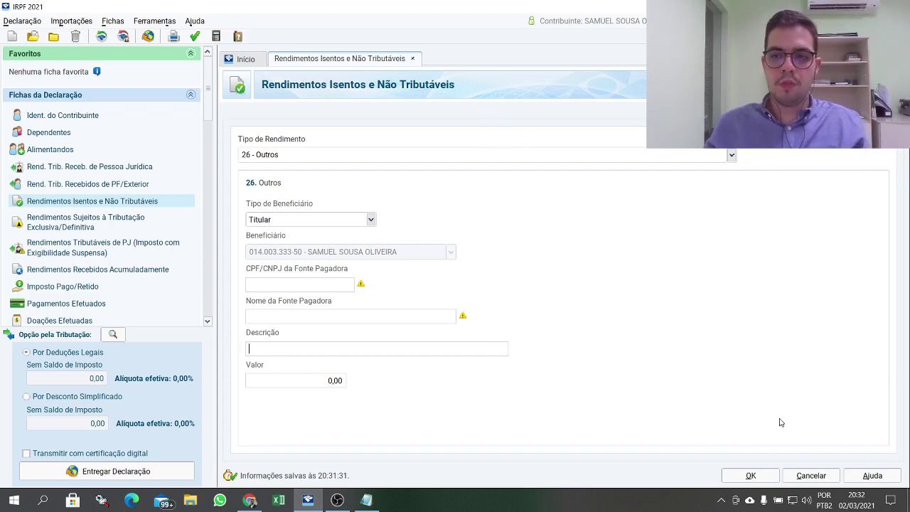
left_click(811, 476)
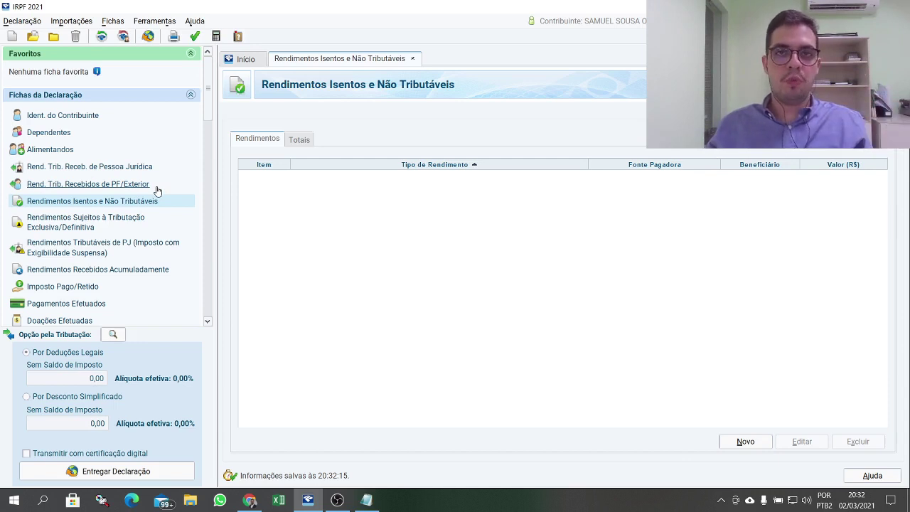
Bring up the Notepad list of topics to review it and place the cursor on the empty line below the list
left_click(366, 500)
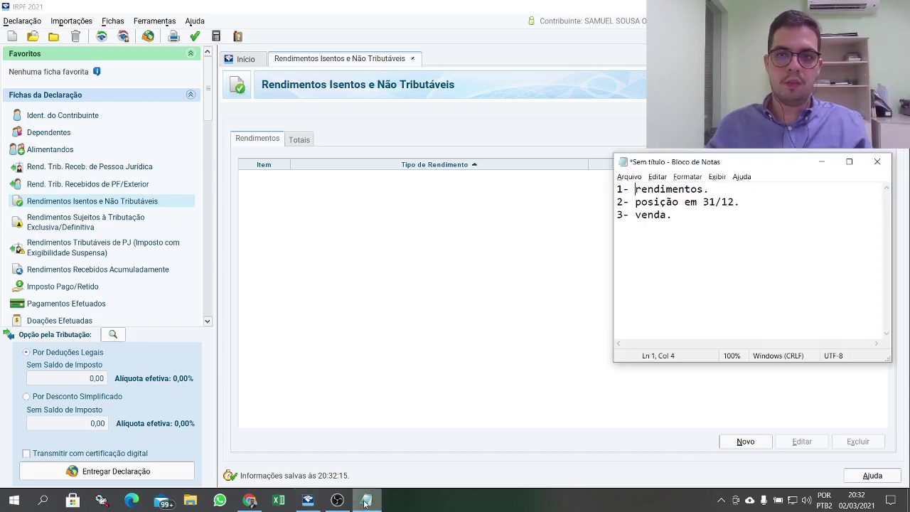
left_click(823, 163)
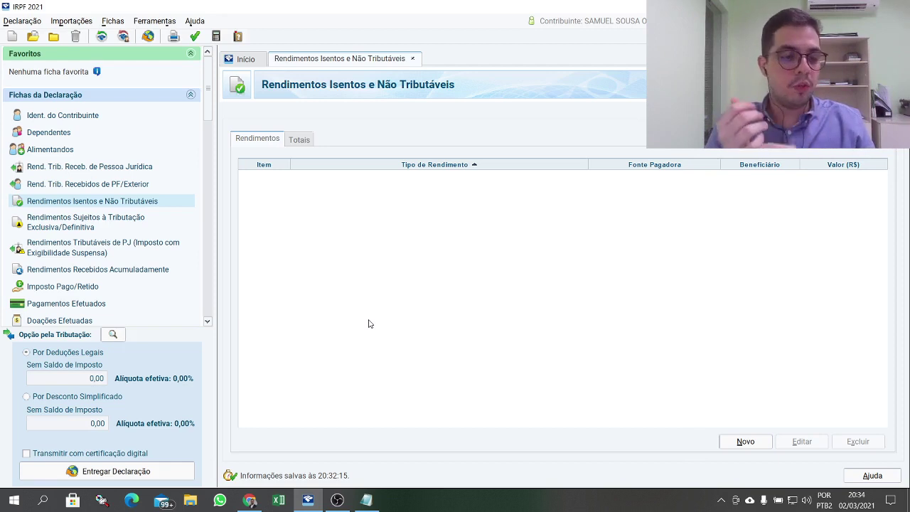
key("alt+Tab")
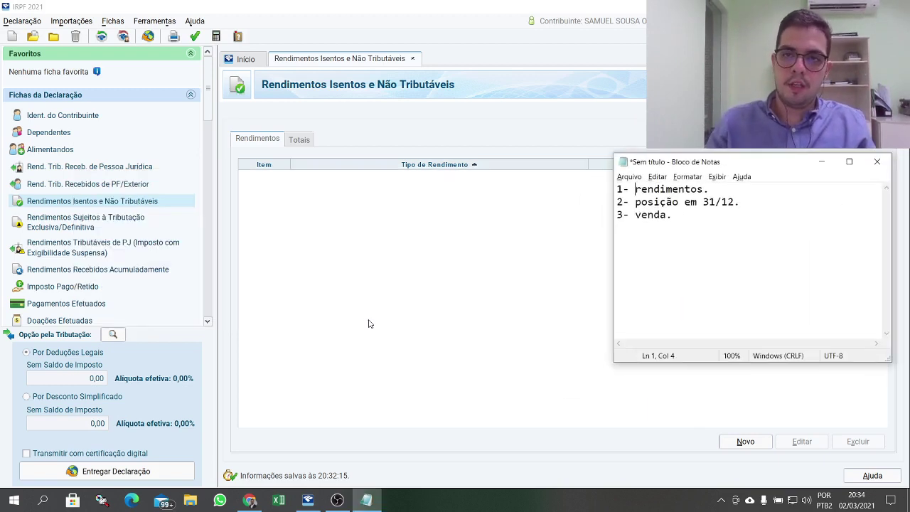
key("Down")
key("Right")
key("Right")
key("Right")
key("Right")
key("Right")
key("Right")
key("Right")
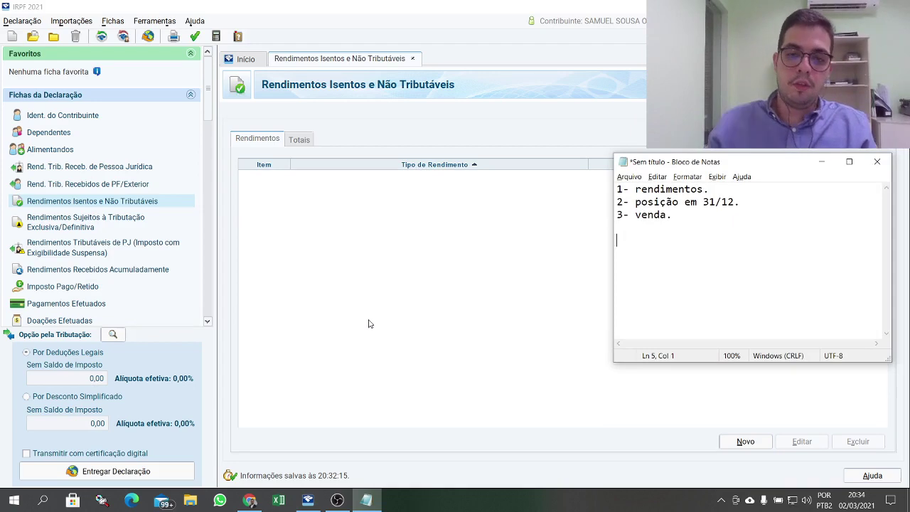
Switch to the CEI login page in Chrome and mark the vehicle squares in the reCAPTCHA challenge
key("alt+Tab")
key("alt+Tab")
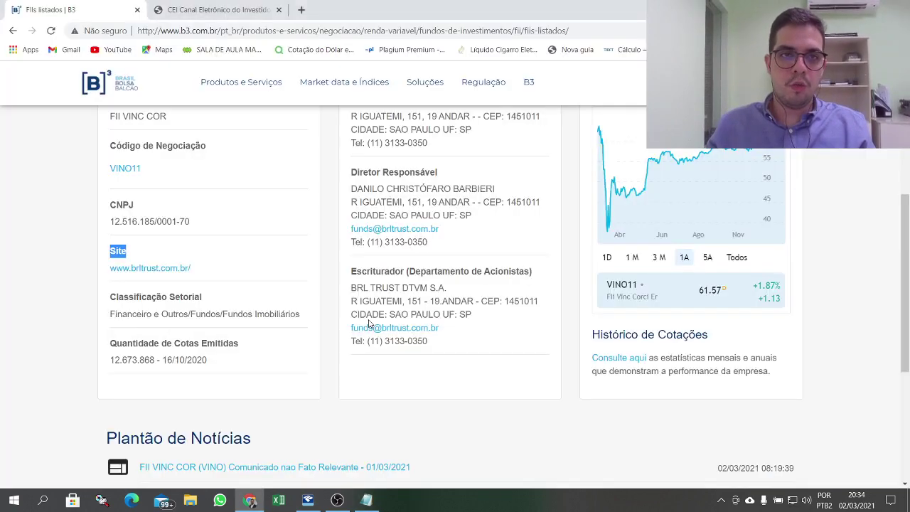
left_click(199, 9)
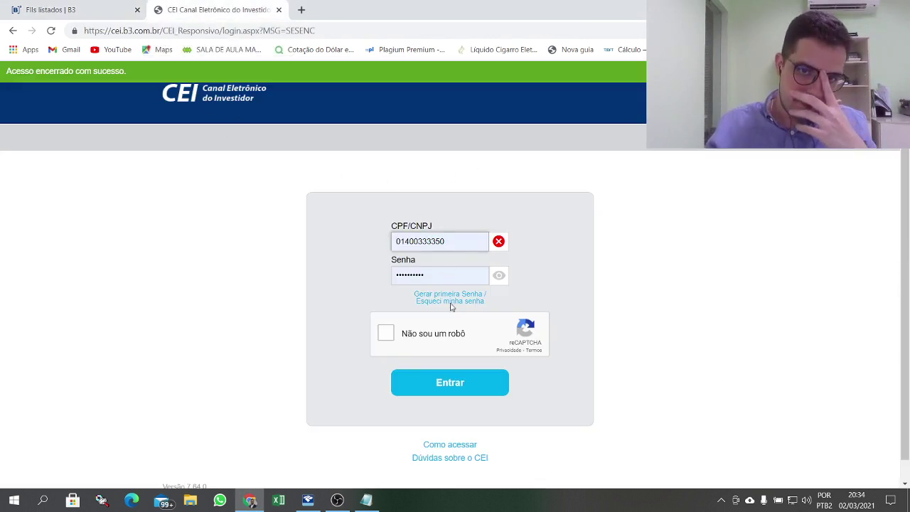
left_click(386, 335)
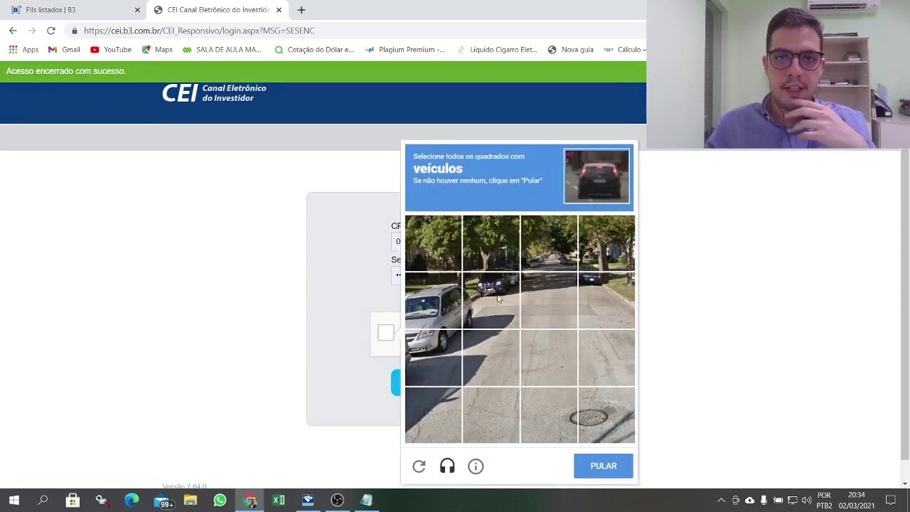
left_click(441, 308)
left_click(438, 357)
left_click(492, 299)
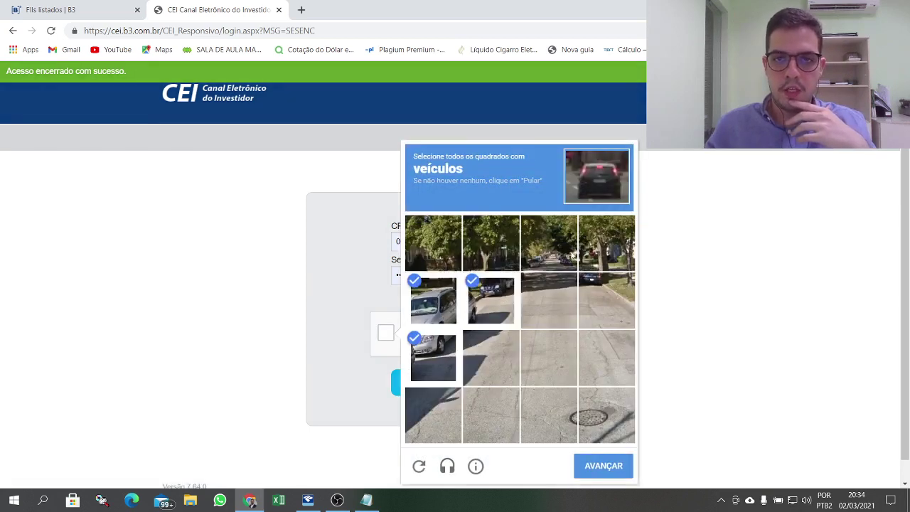
left_click(606, 262)
left_click(605, 288)
left_click(567, 257)
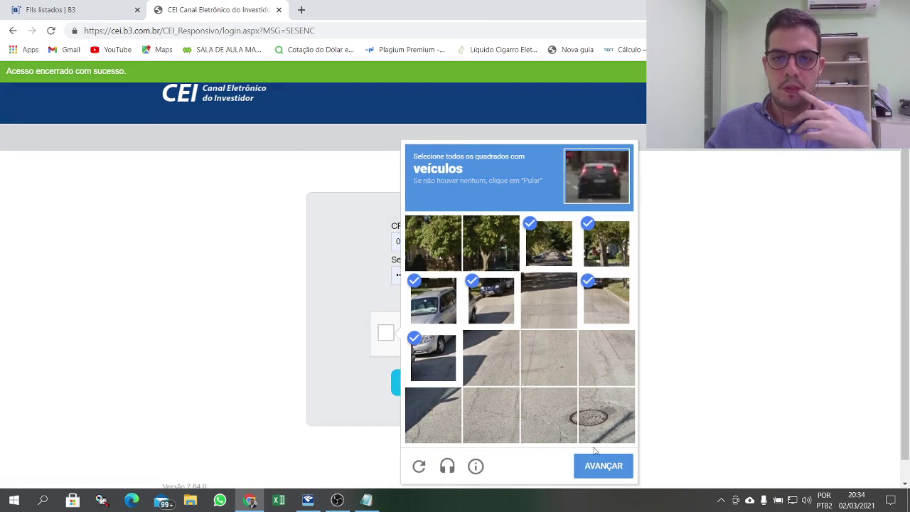
left_click(604, 468)
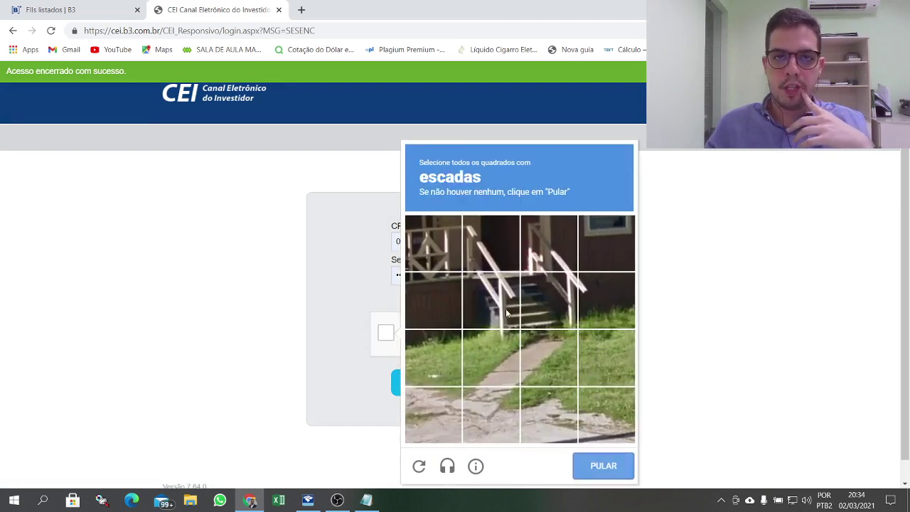
Mark the stair squares in the reCAPTCHA challenge, verify it and log in to CEI
left_click(507, 297)
left_click(540, 313)
left_click(542, 353)
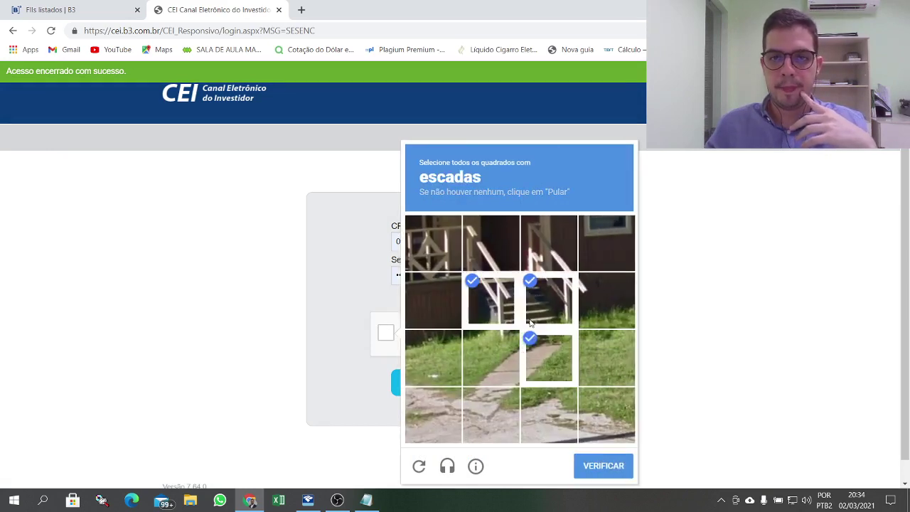
left_click(545, 343)
left_click(597, 464)
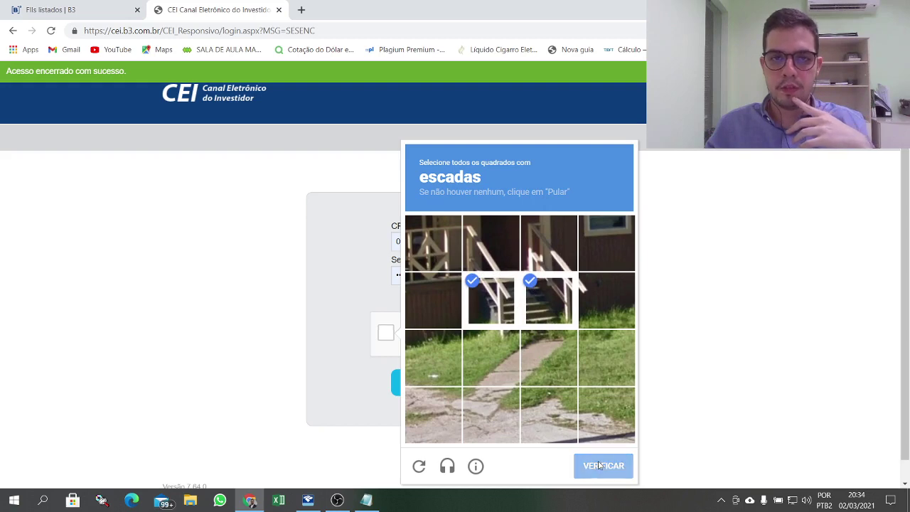
left_click(464, 390)
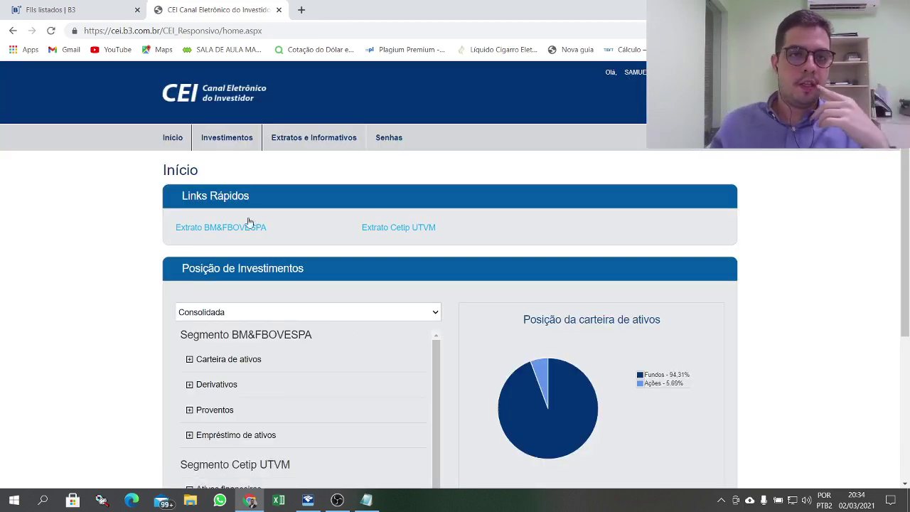
Open the Negociação de ativos statement and select 386 - RICO INVESTIMENTOS - GRUPO XP as the institution
mouse_move(235, 151)
mouse_move(300, 138)
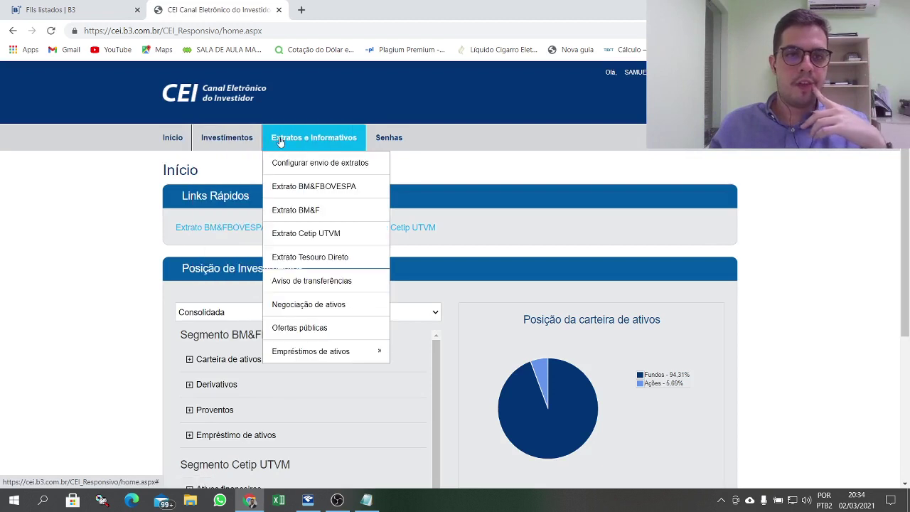
left_click(348, 303)
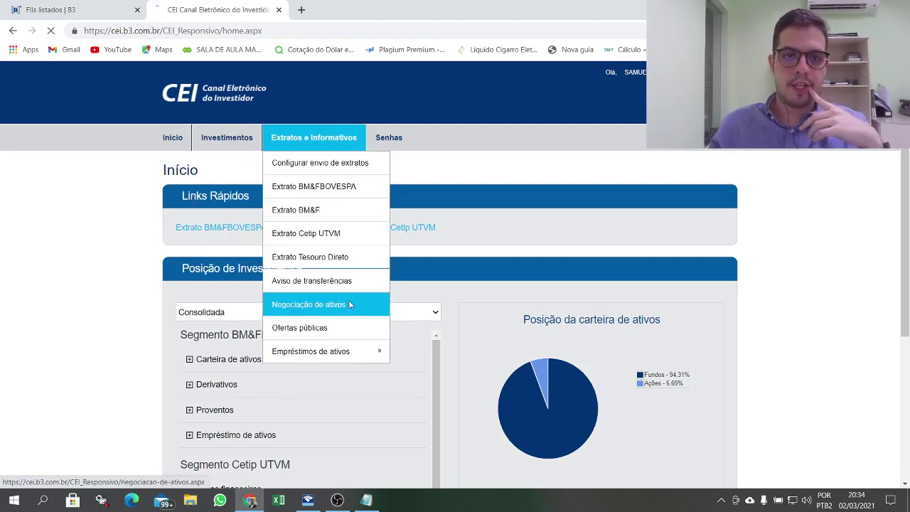
left_click(315, 225)
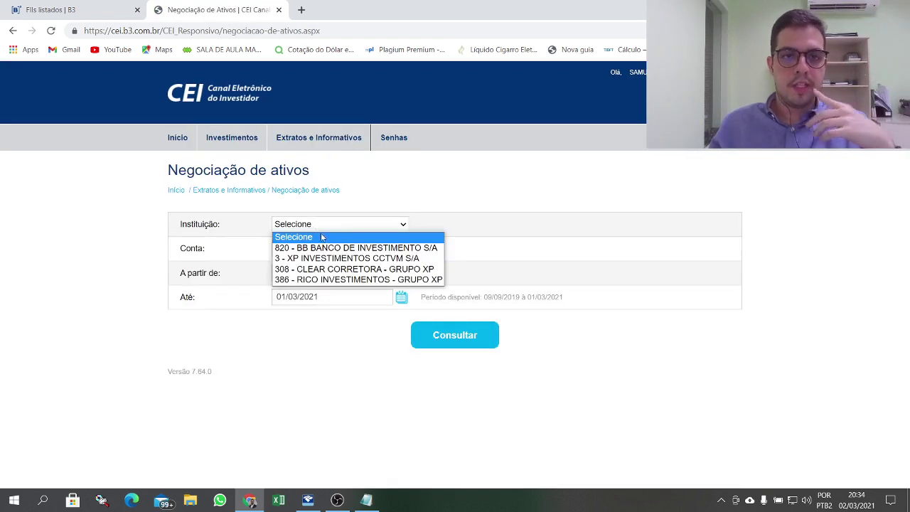
left_click(361, 279)
Set the statement's start date to 01/01/2020
left_click_drag(345, 273, 220, 276)
type("0")
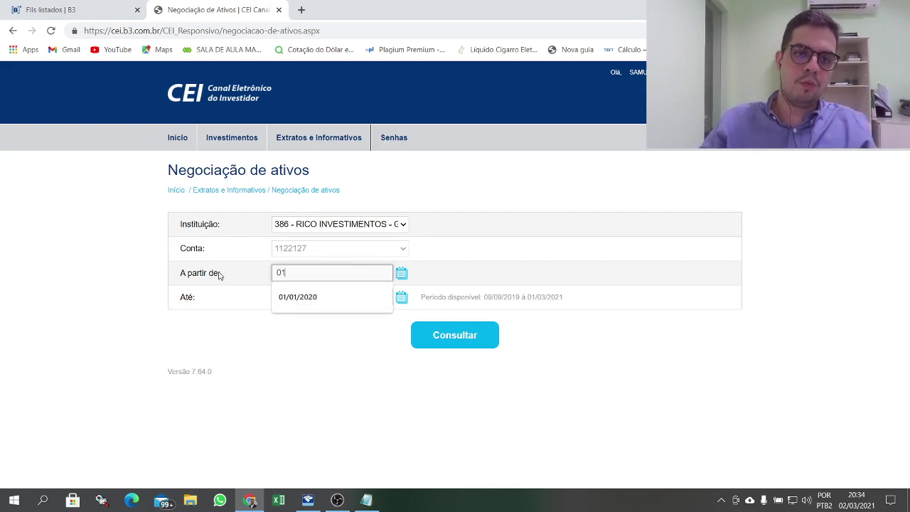
type("1")
key("Down")
key("Return")
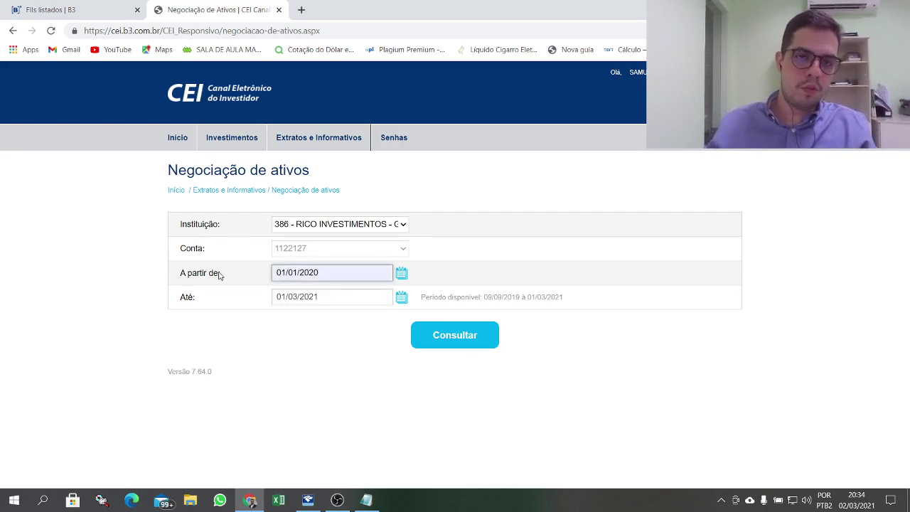
Set the statement's end date to 31/12/2020 and run the asset trading query
left_click(322, 294)
left_click_drag(349, 296, 232, 297)
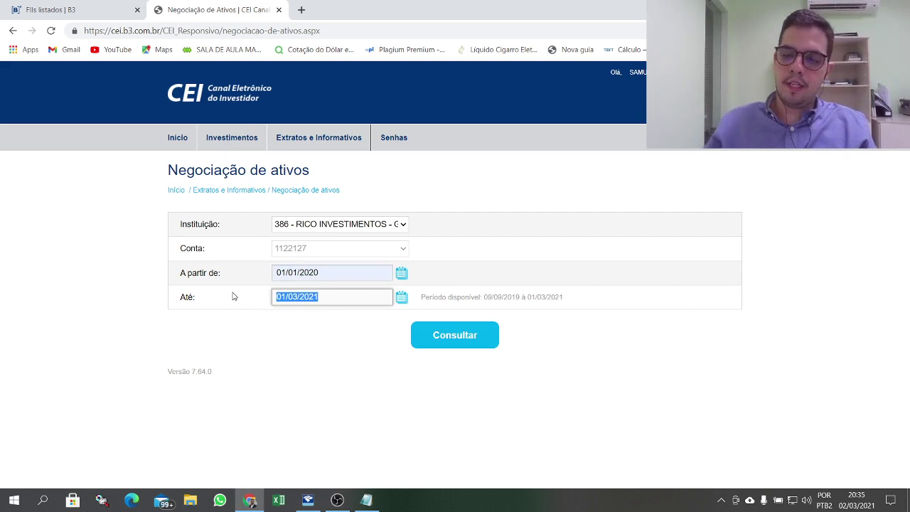
type("31/12")
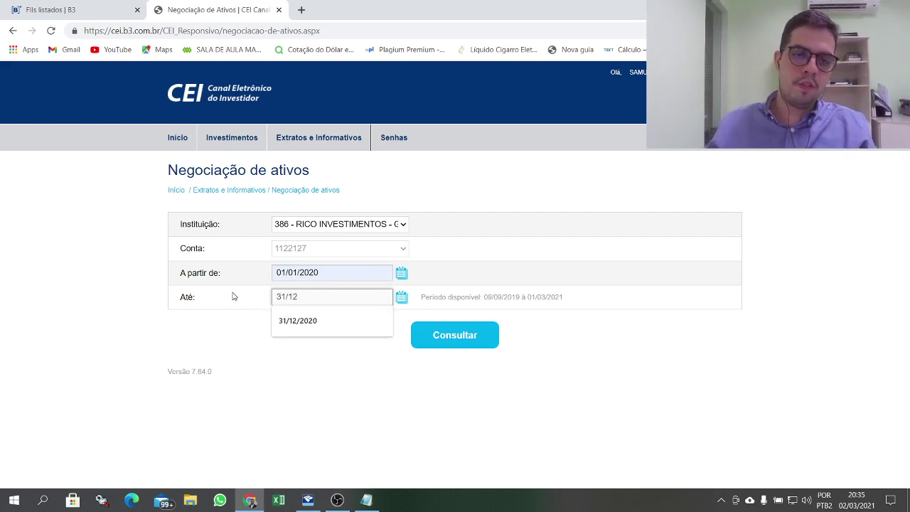
left_click(306, 321)
left_click(455, 339)
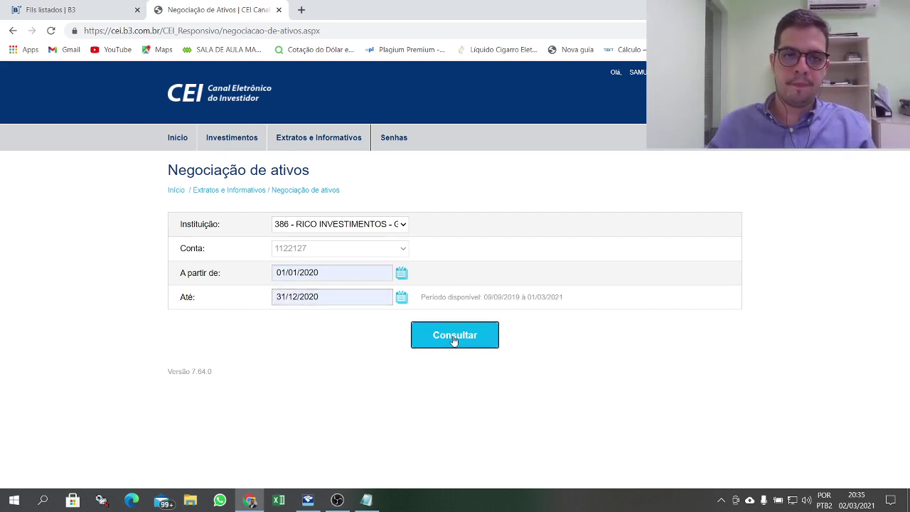
Review the Preço Médio Compra column in the summary of traded assets, and switch to IRPF 2021
scroll(907, 470, "down", 15)
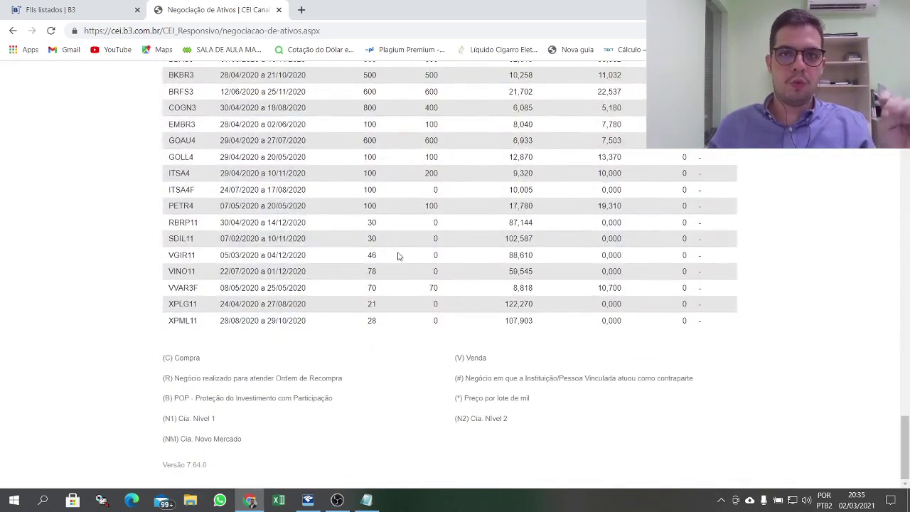
scroll(403, 257, "up", 3)
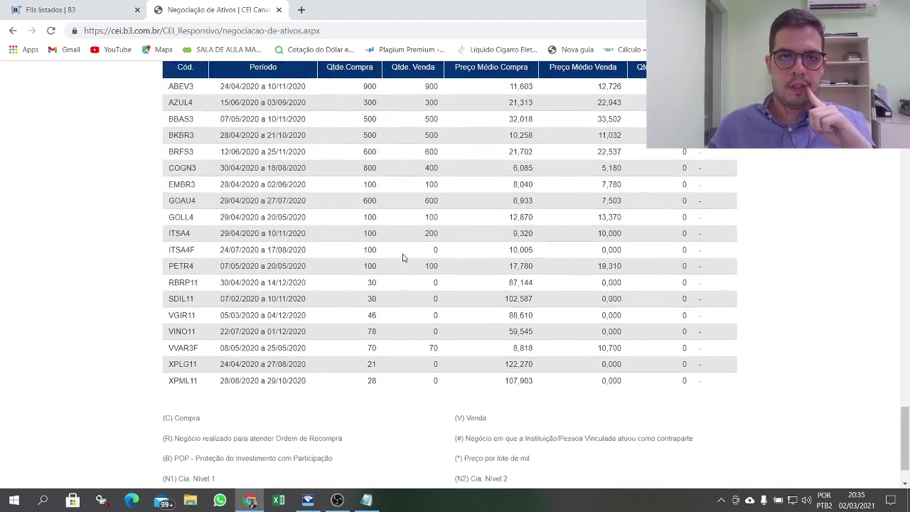
left_click_drag(455, 126, 529, 129)
scroll(529, 178, "down", 2)
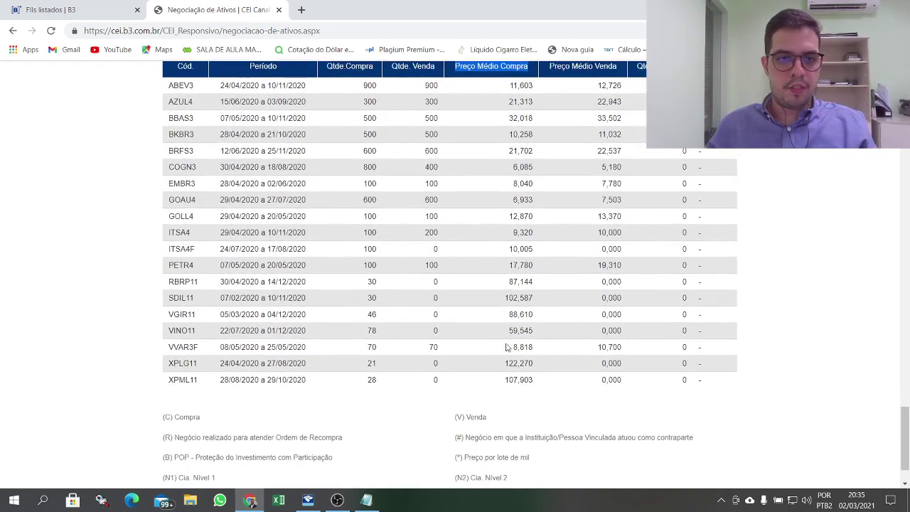
left_click(308, 500)
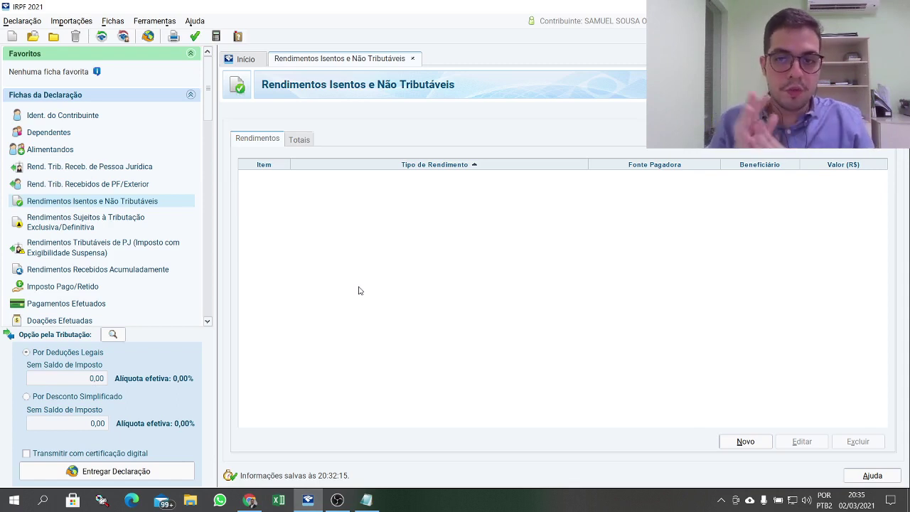
left_click(736, 445)
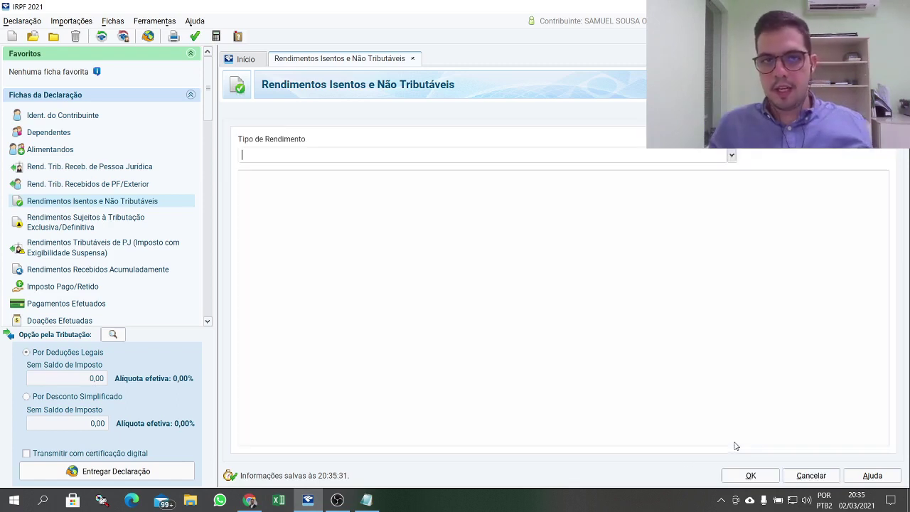
type("7")
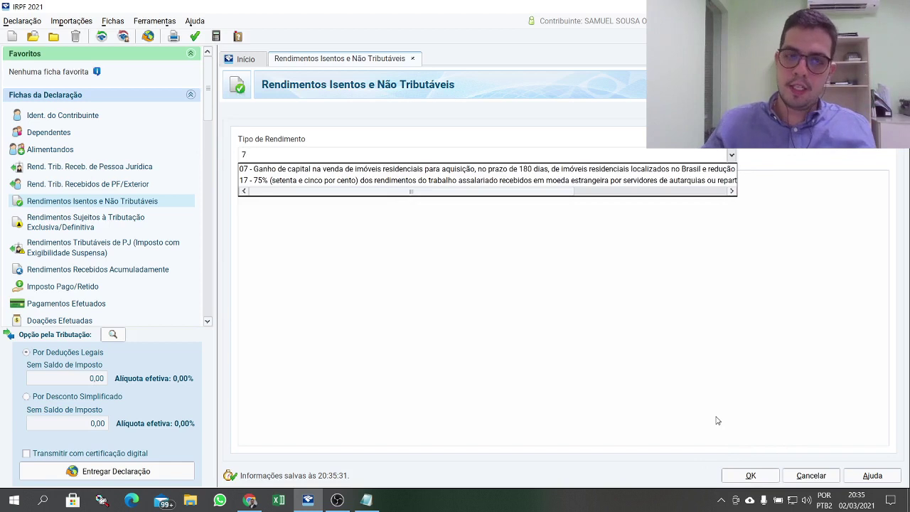
type("3")
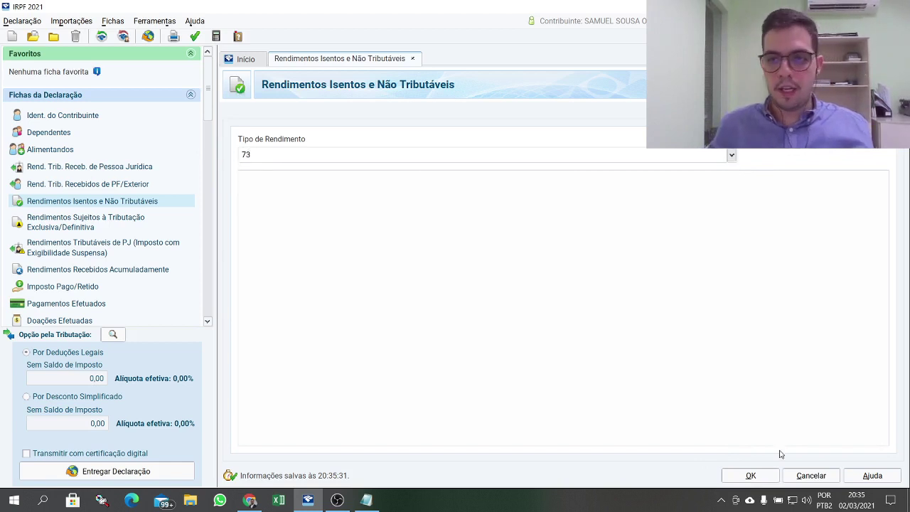
left_click(817, 475)
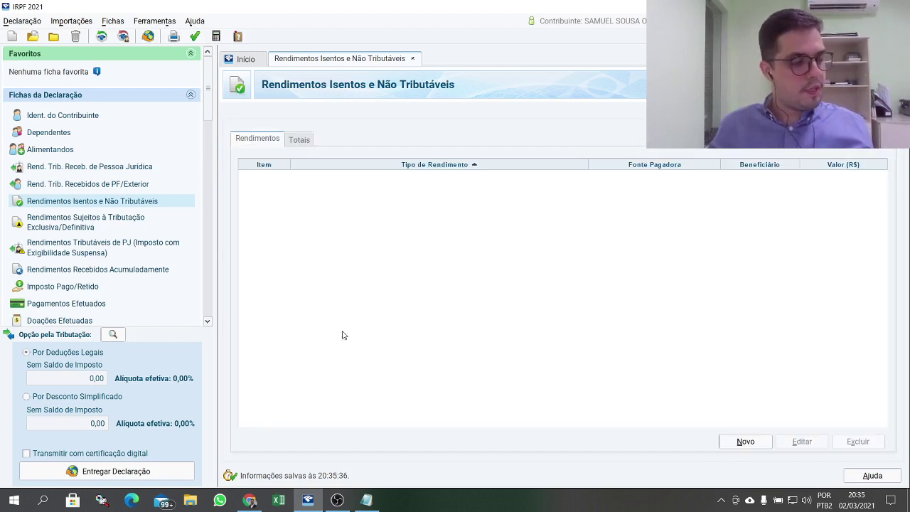
Open the Bens e Direitos form and open its code 73 item for editing
scroll(91, 304, "down", 2)
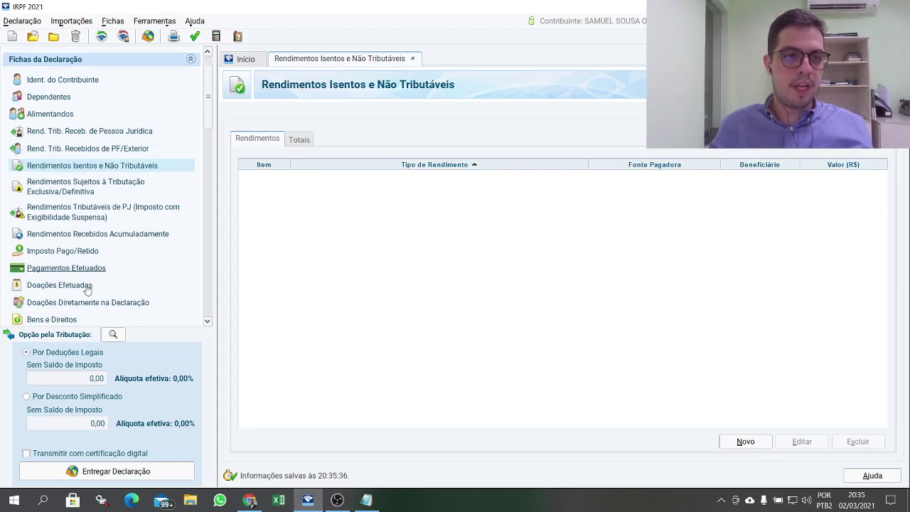
scroll(87, 289, "down", 1)
left_click(62, 303)
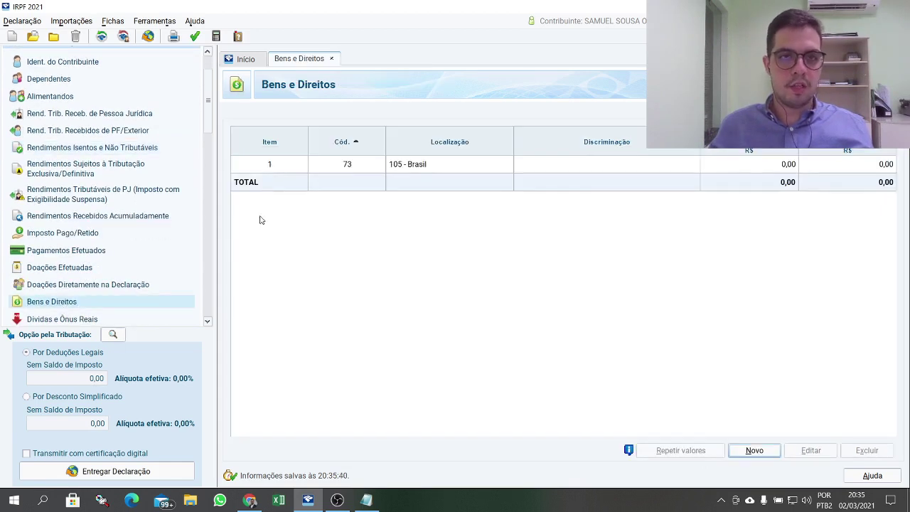
left_click(430, 165)
double_click(351, 165)
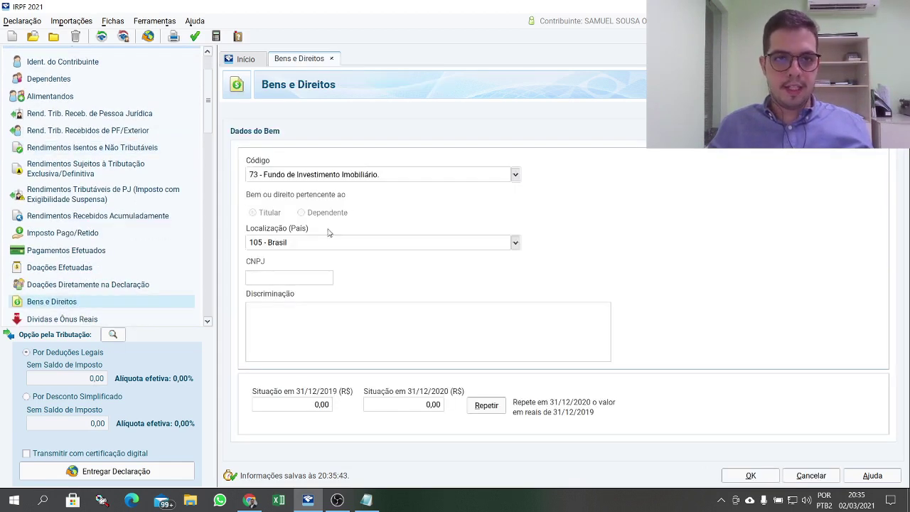
Examine the CNPJ, Discriminação and Situação em 31/12/2020 fields of the real estate fund item, and leave it without saving
left_click(298, 277)
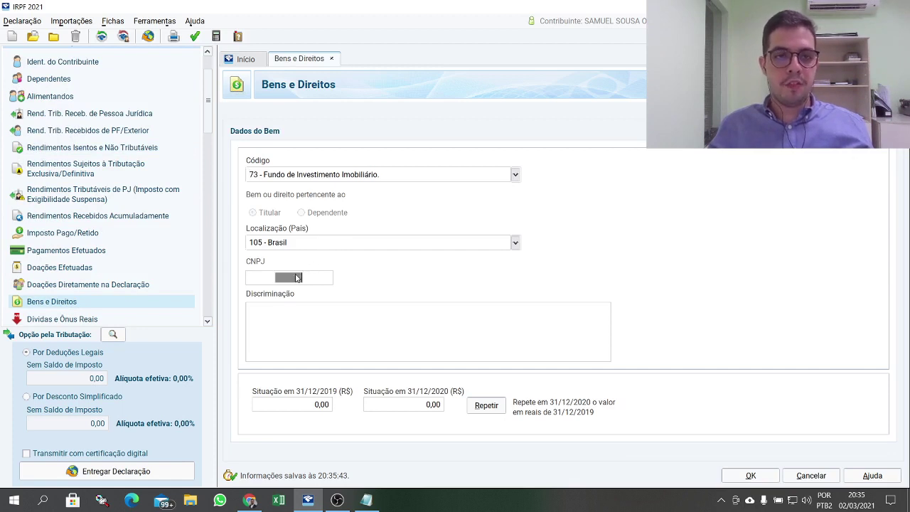
left_click(272, 322)
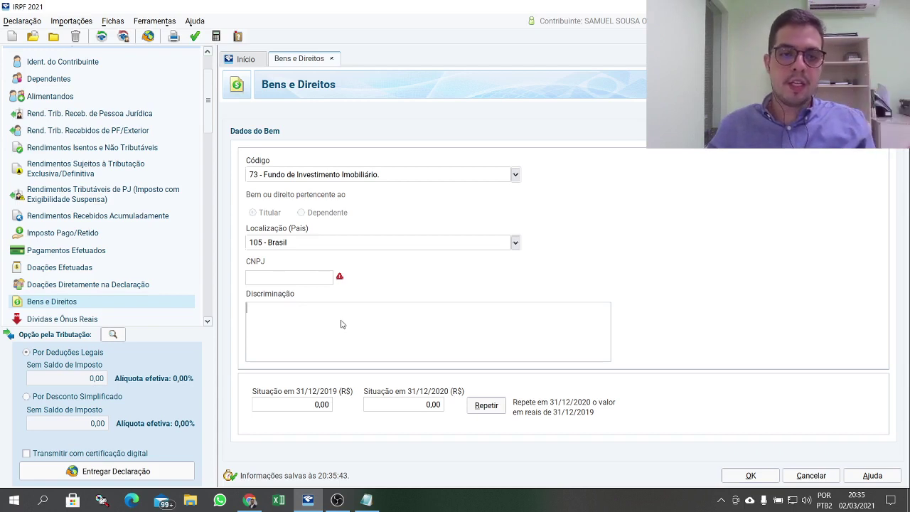
left_click(428, 408)
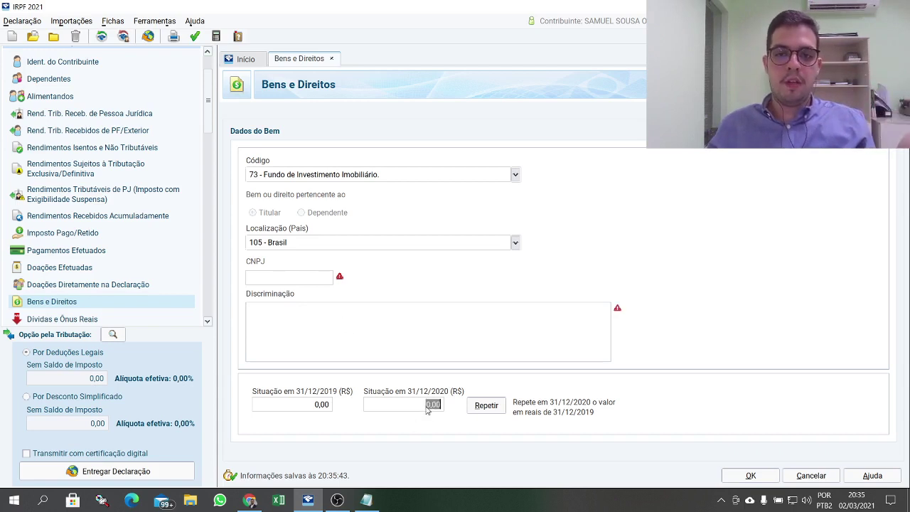
left_click(305, 306)
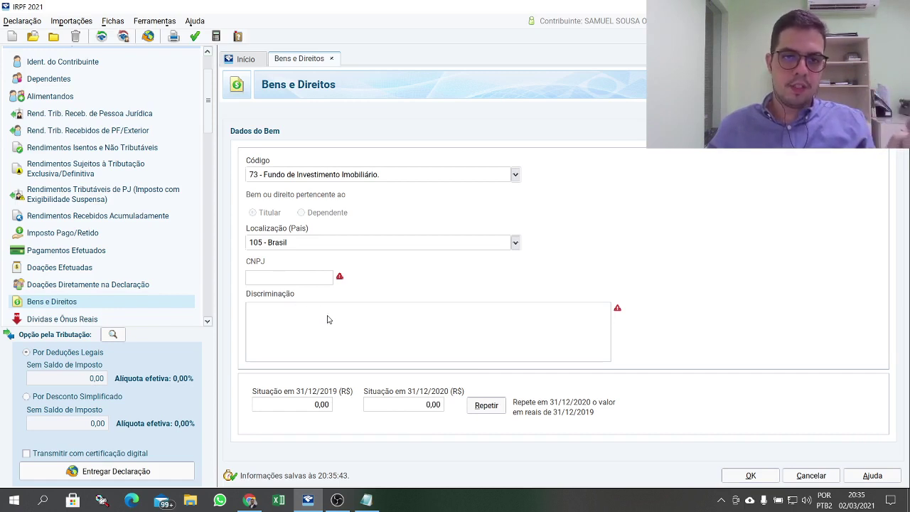
left_click(427, 406)
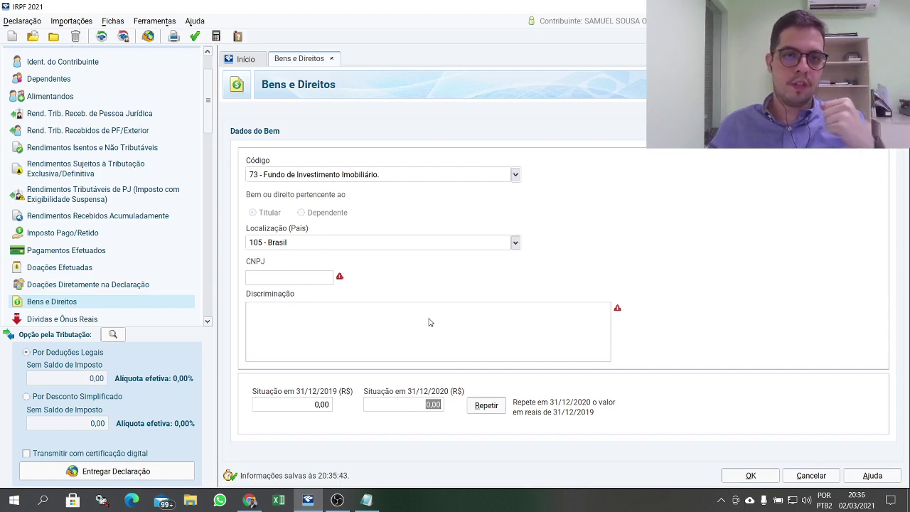
left_click(389, 318)
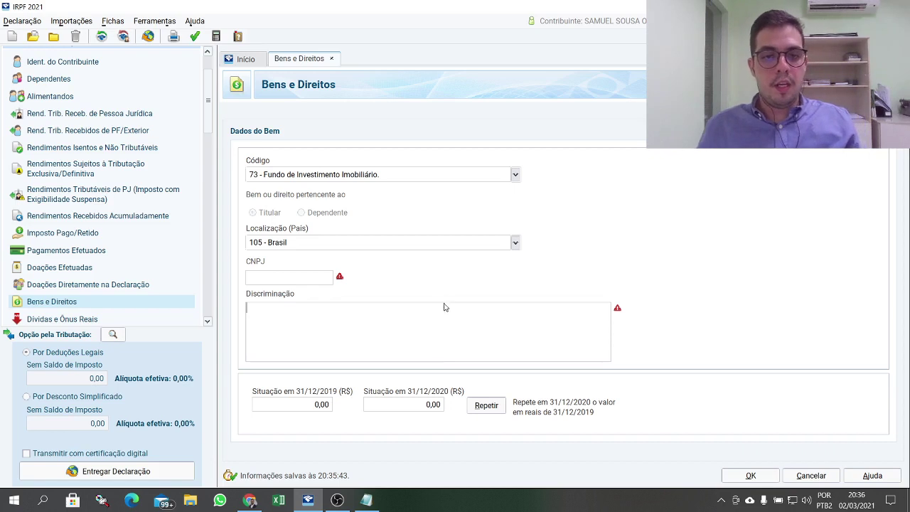
left_click(434, 408)
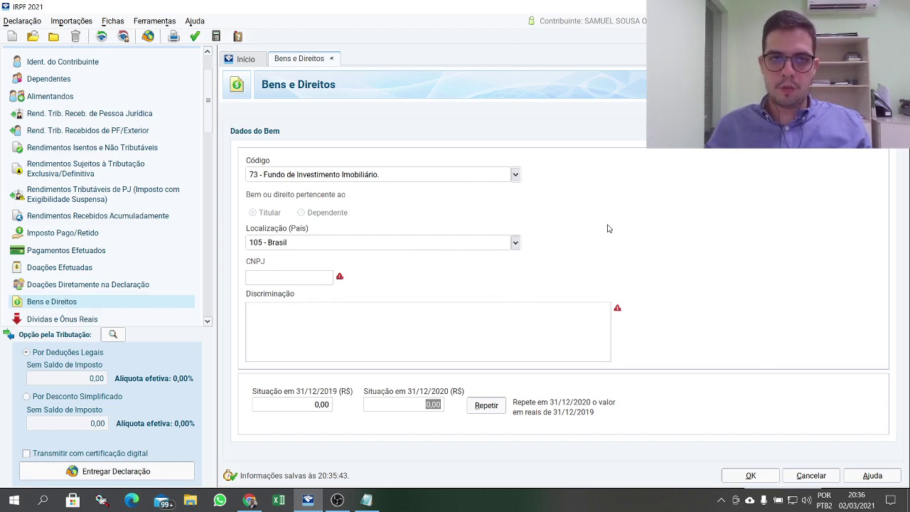
left_click(809, 476)
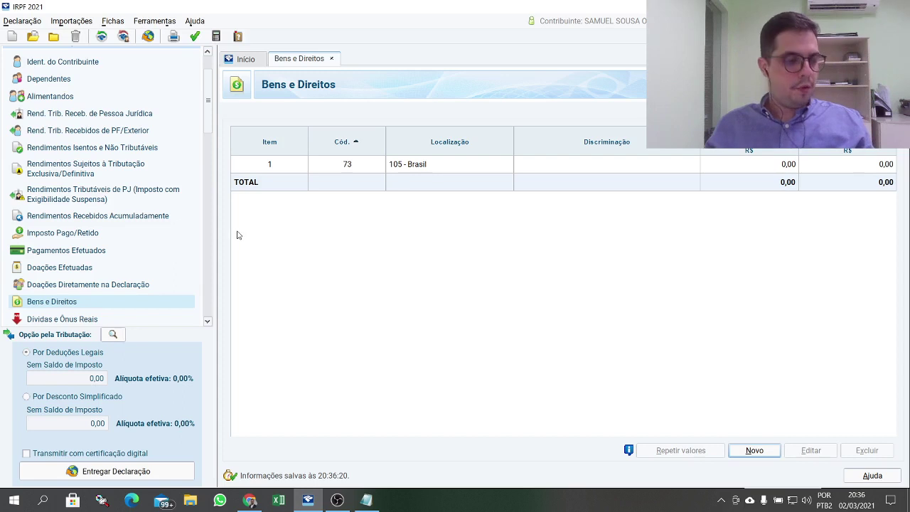
Open the Operações Fundos Invest. Imob. form for variable income
scroll(173, 178, "down", 1)
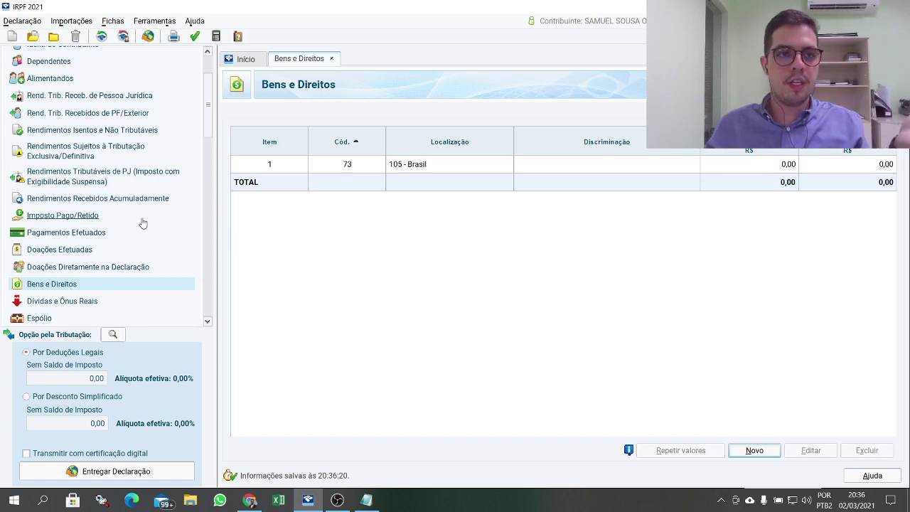
scroll(142, 224, "down", 2)
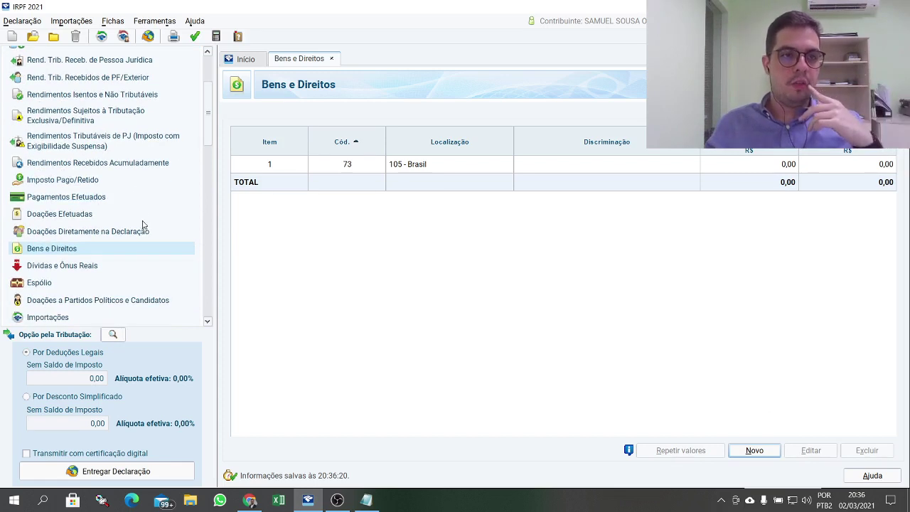
scroll(143, 224, "down", 3)
scroll(142, 225, "down", 1)
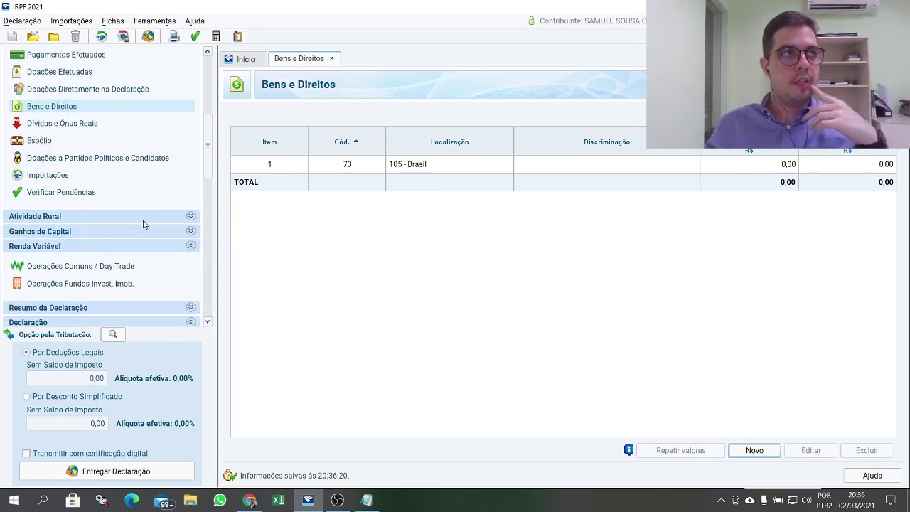
left_click(172, 217)
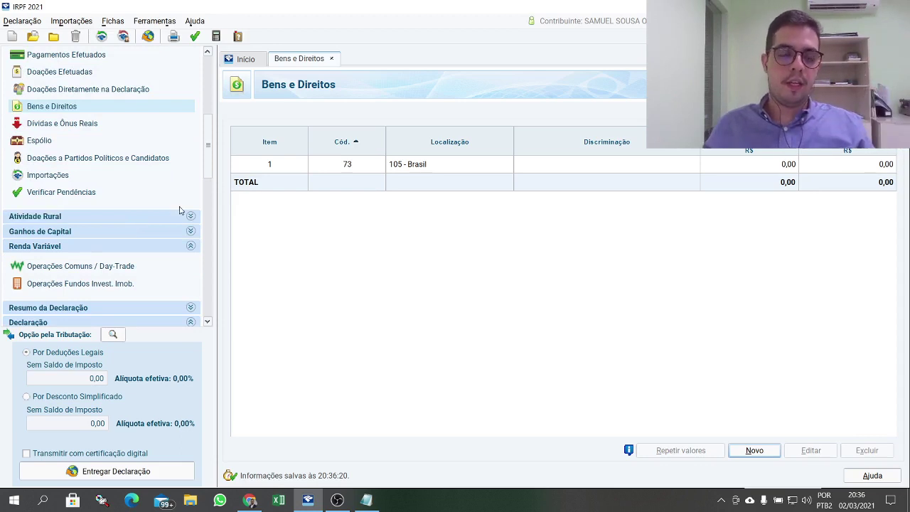
scroll(173, 214, "down", 3)
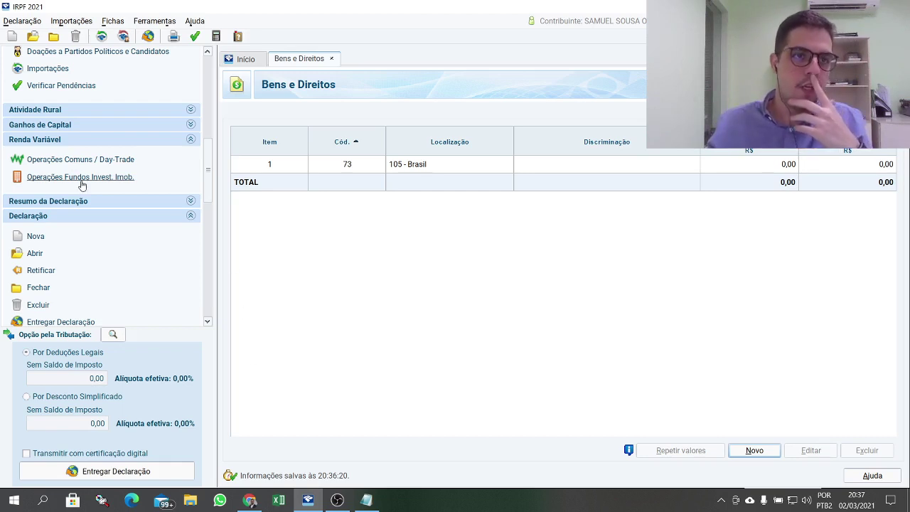
scroll(174, 182, "up", 6)
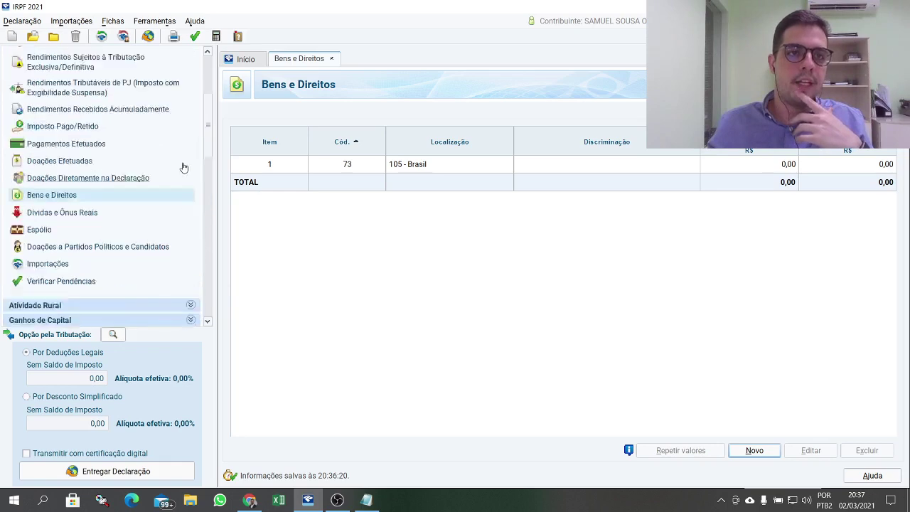
scroll(183, 167, "down", 10)
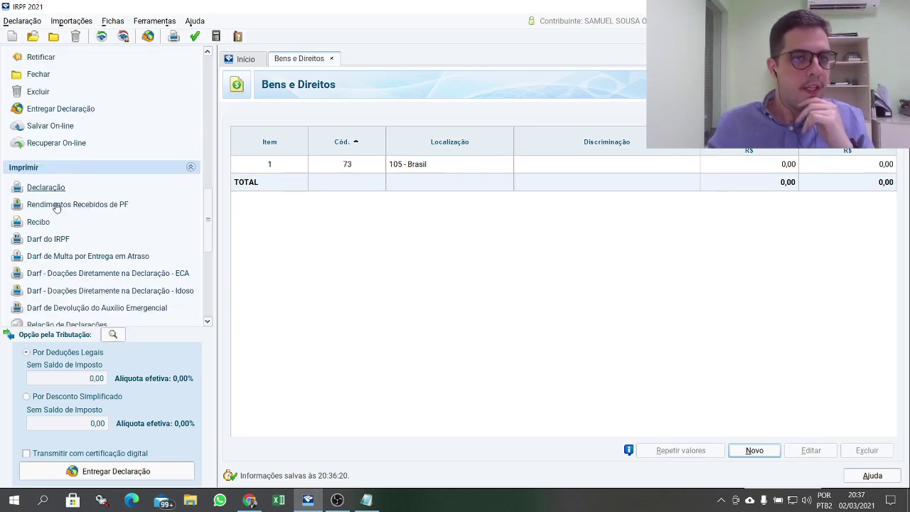
scroll(54, 164, "up", 10)
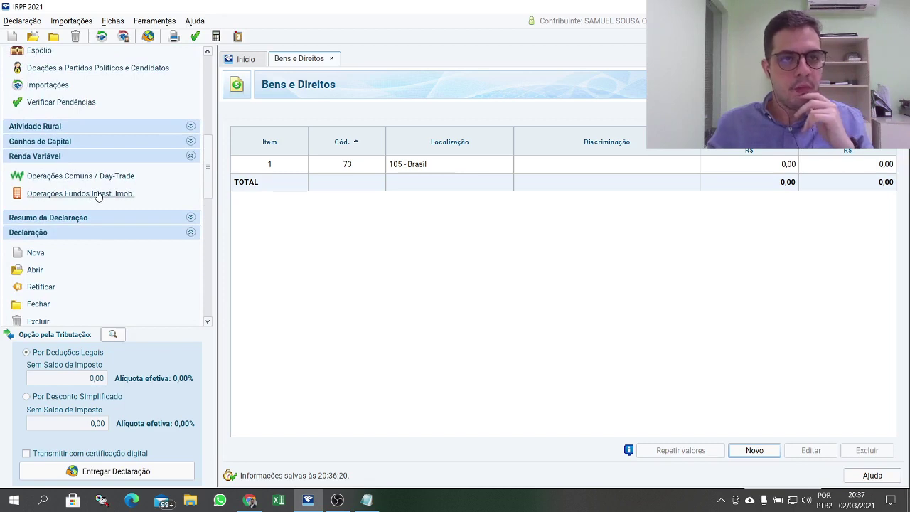
left_click(84, 195)
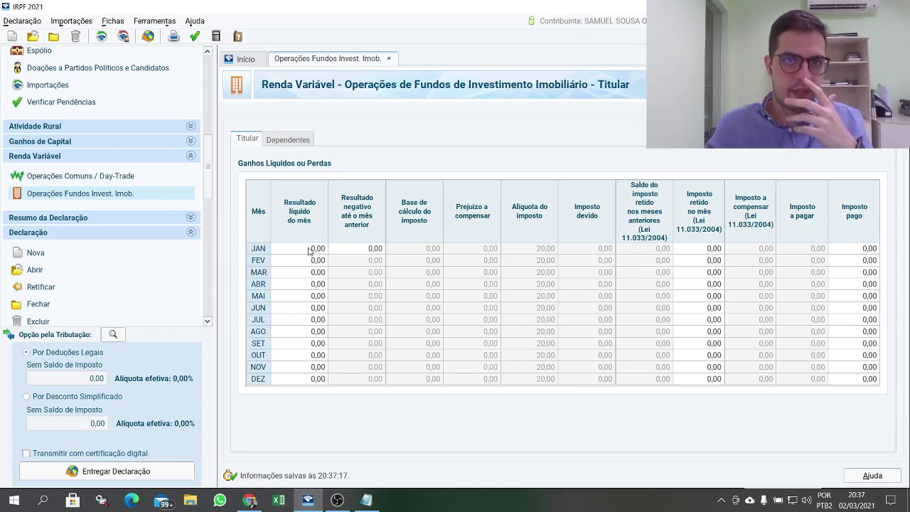
Enter 1.500,00 as the Resultado líquido do mês for May in the holder's real estate fund operations
left_click(315, 248)
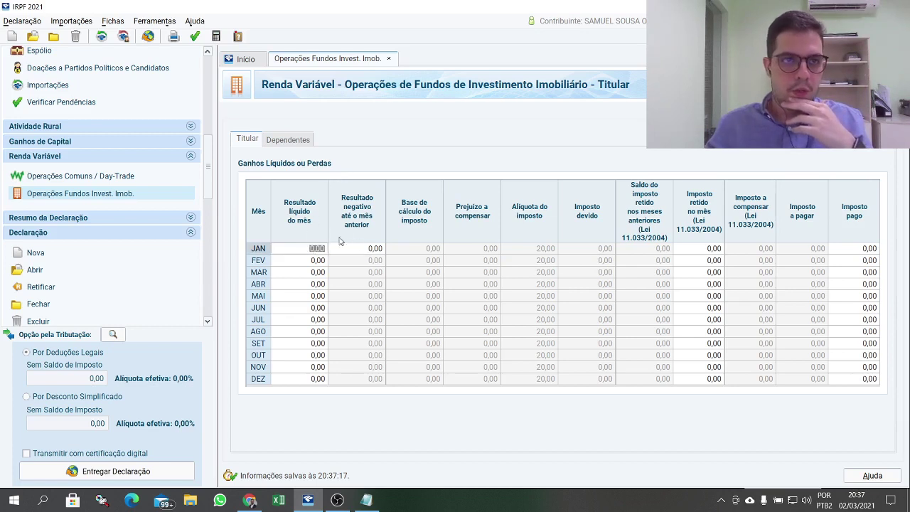
left_click(307, 260)
left_click(318, 295)
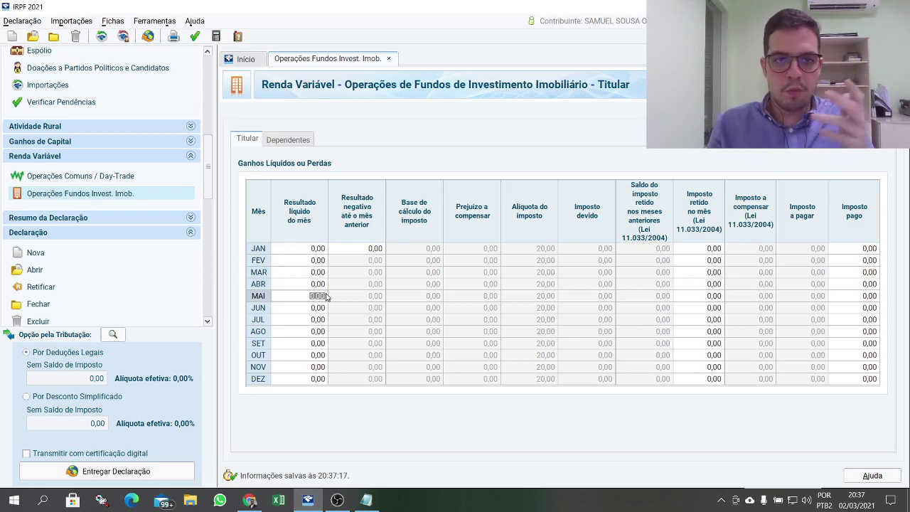
type("15000")
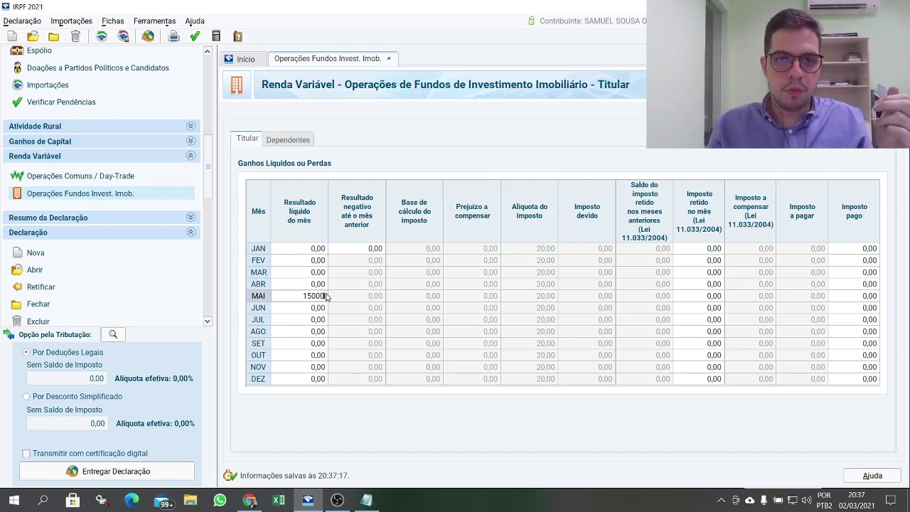
key("Tab")
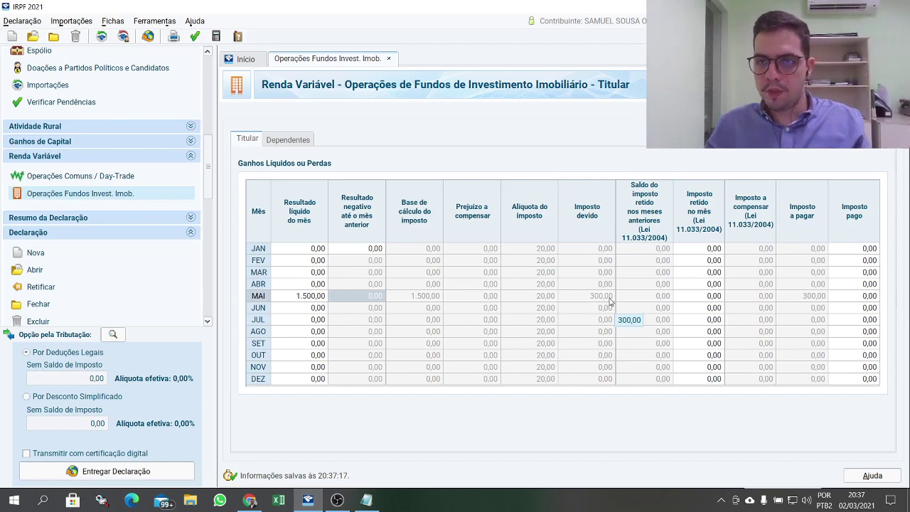
Enter 300,00 as the Imposto pago for May in the holder's real estate fund operations
left_click(854, 297)
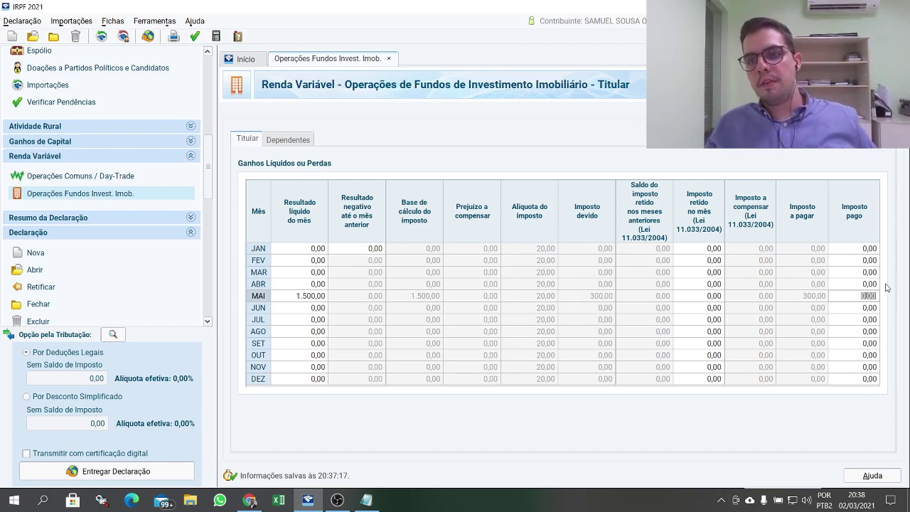
type("30000")
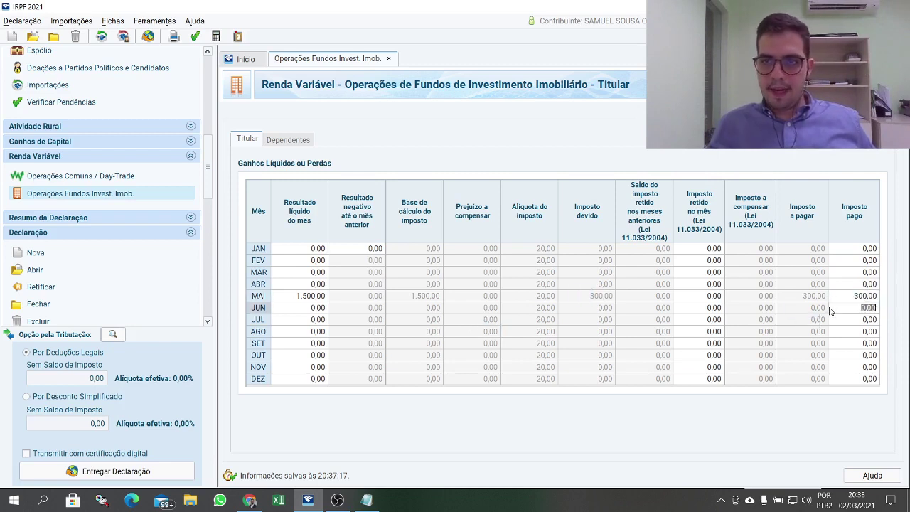
left_click(845, 298)
left_click(849, 263)
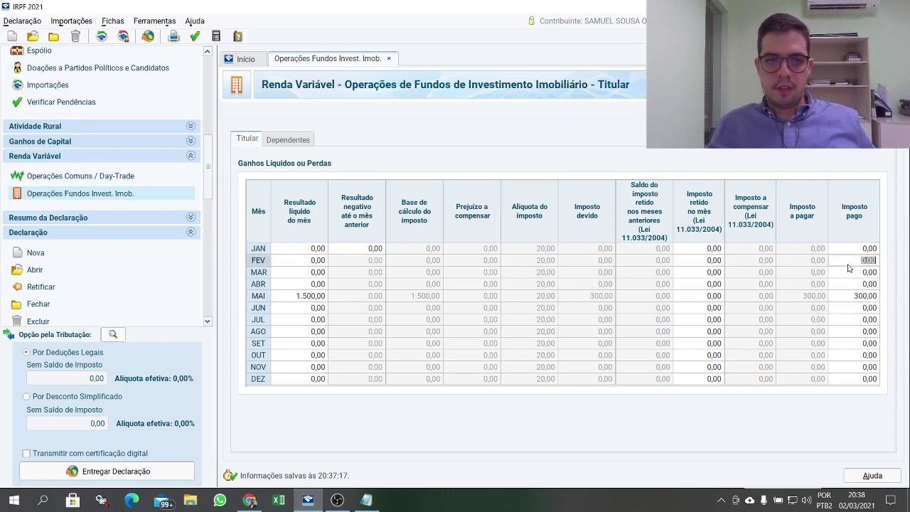
Clear the Imposto pago for May back to 0,00
left_click(859, 299)
key("BackSpace")
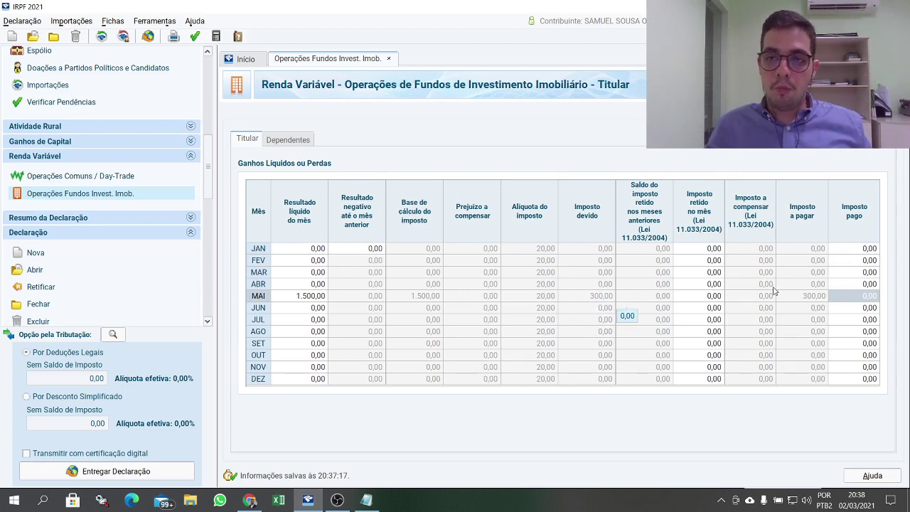
left_click(852, 297)
key("Return")
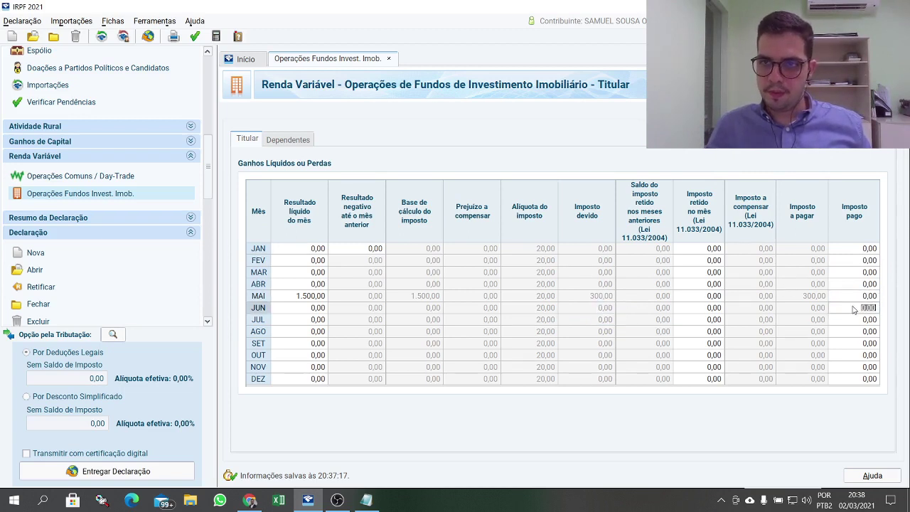
left_click(853, 297)
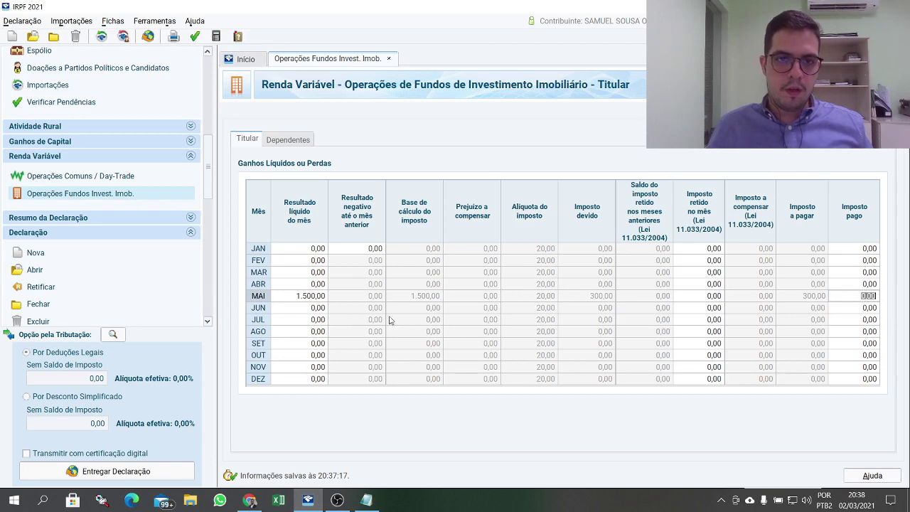
Change the Resultado líquido do mês for May to 200,00 and check the month's Imposto devido
left_click(299, 297)
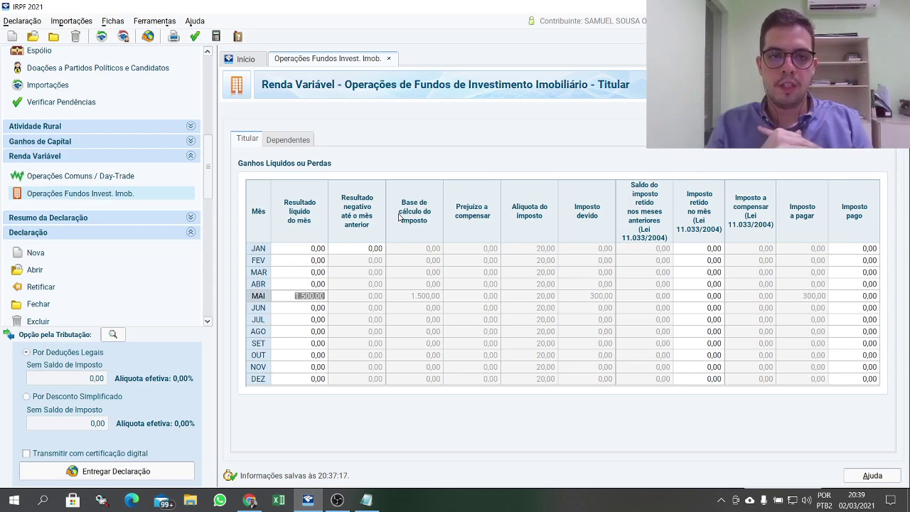
type("200")
key("Tab")
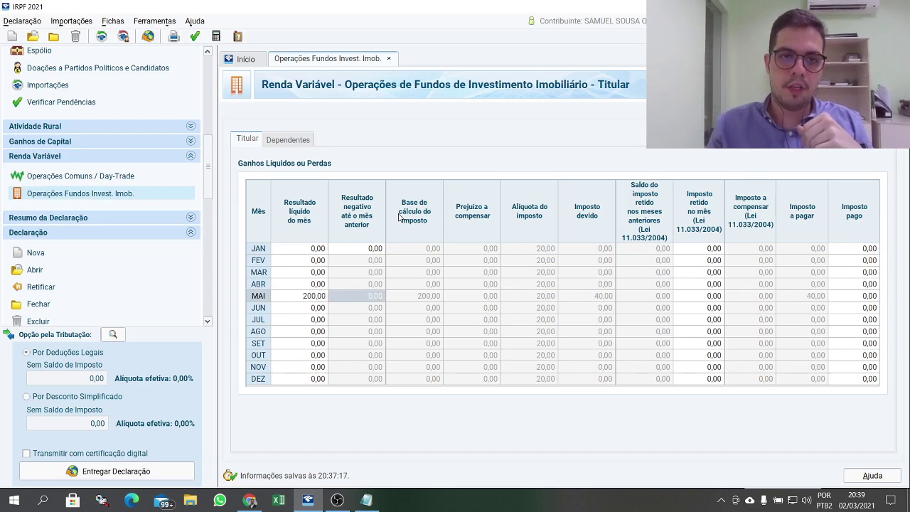
left_click(575, 298)
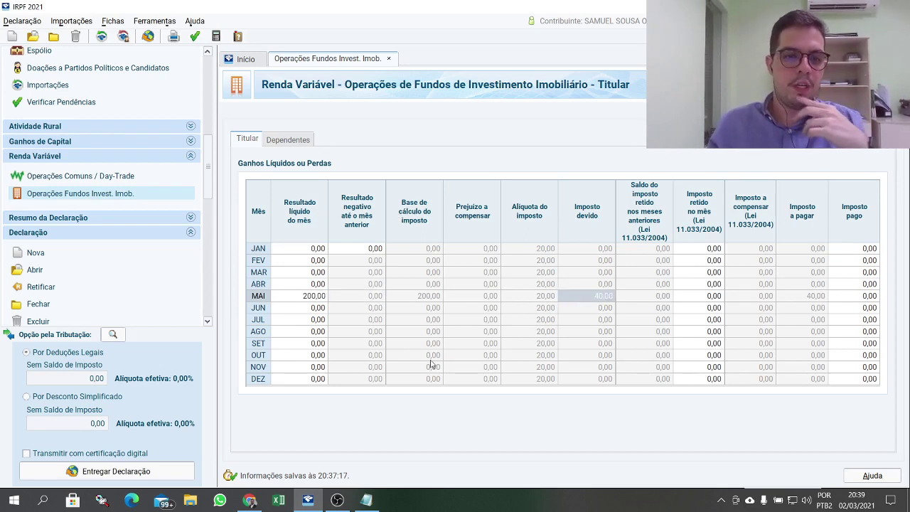